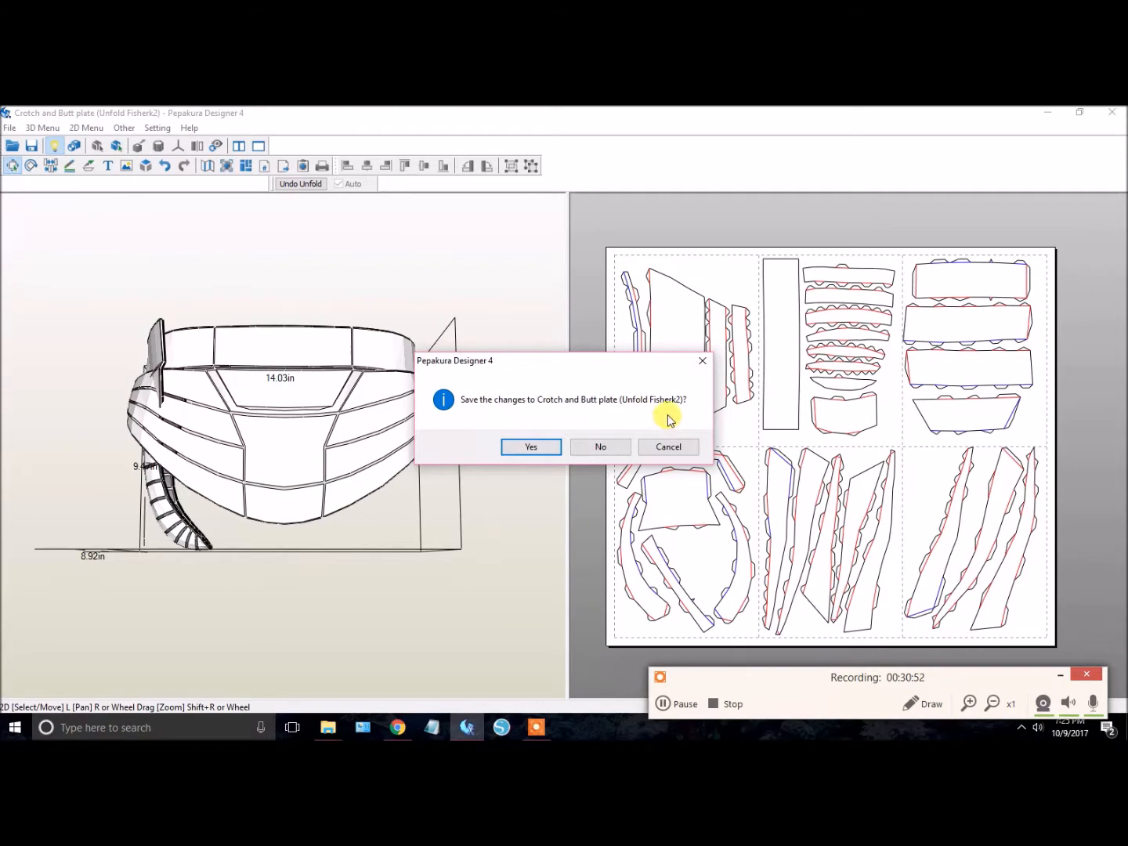
Save the changes to the Crotch and Butt plate file on closing, and move the Cod and butt plate folder window aside.
click(539, 445)
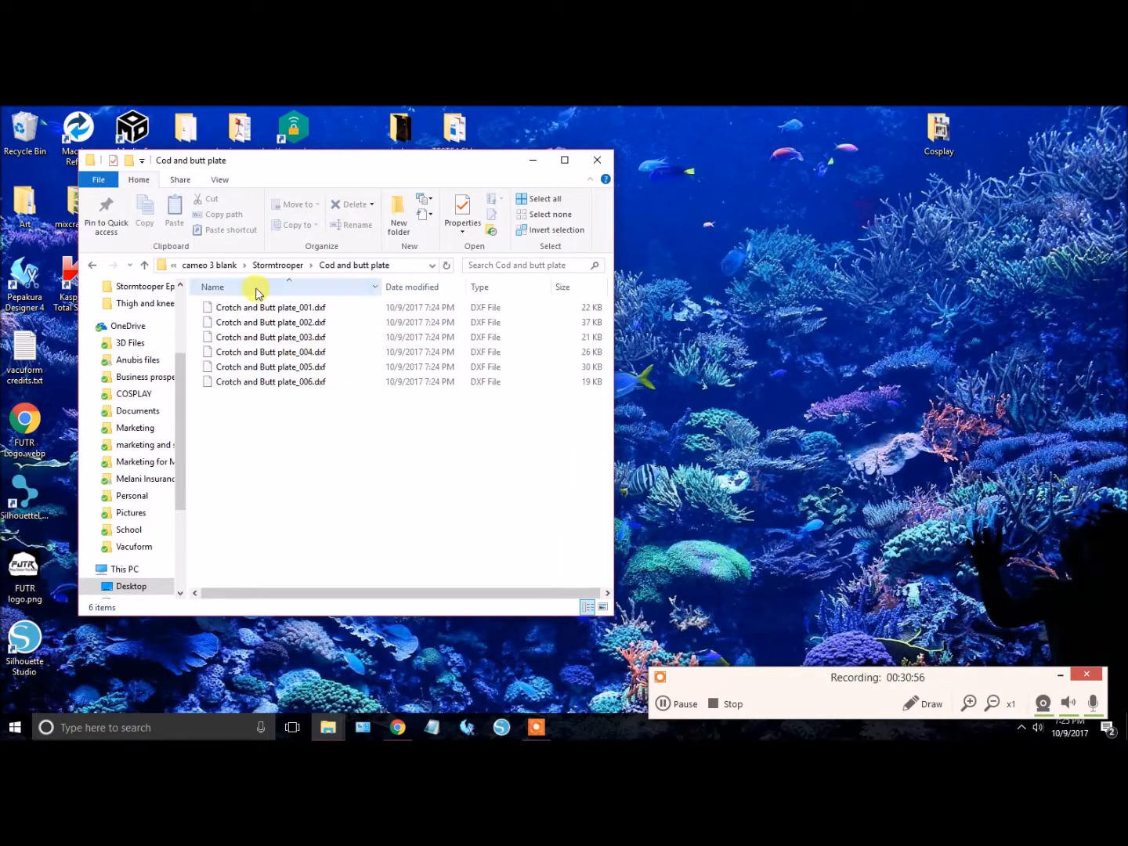
drag(300, 159, 249, 144)
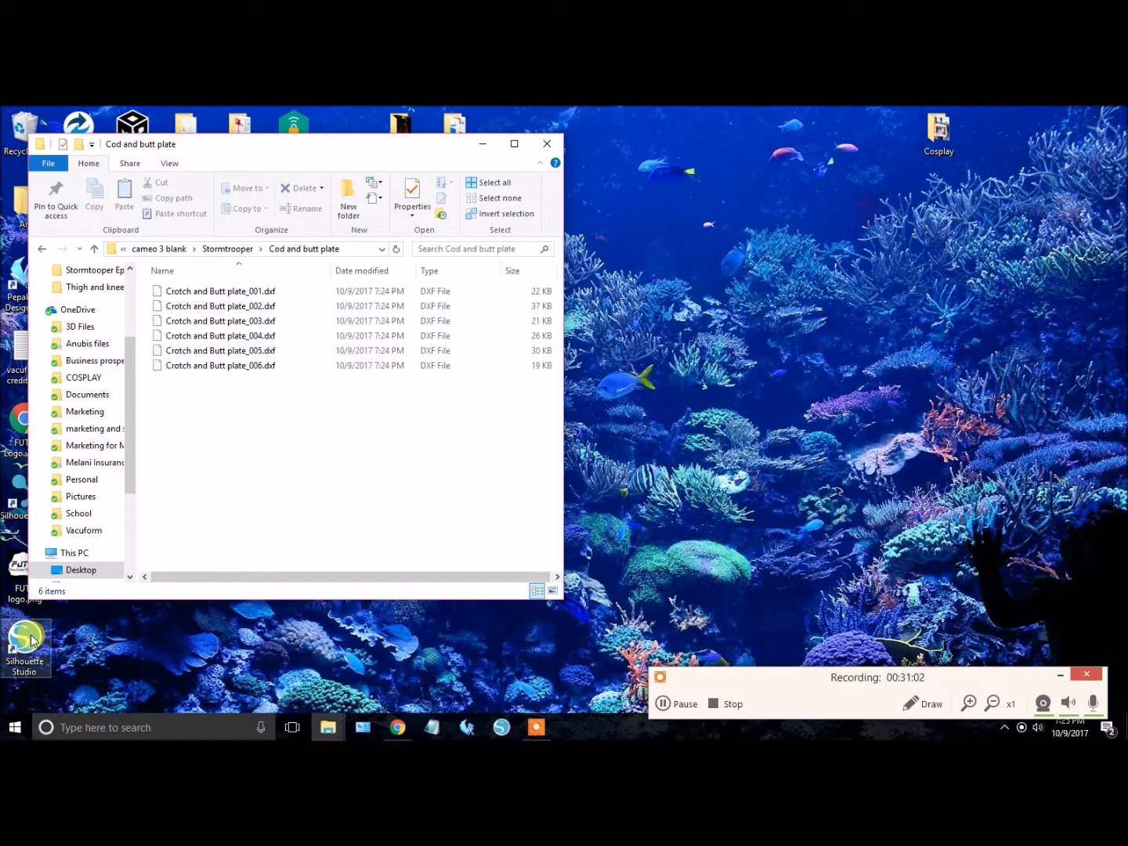
Open Silhouette Studio, dismiss its welcome screen and clear the view of the blank Untitled-1 document.
click(504, 728)
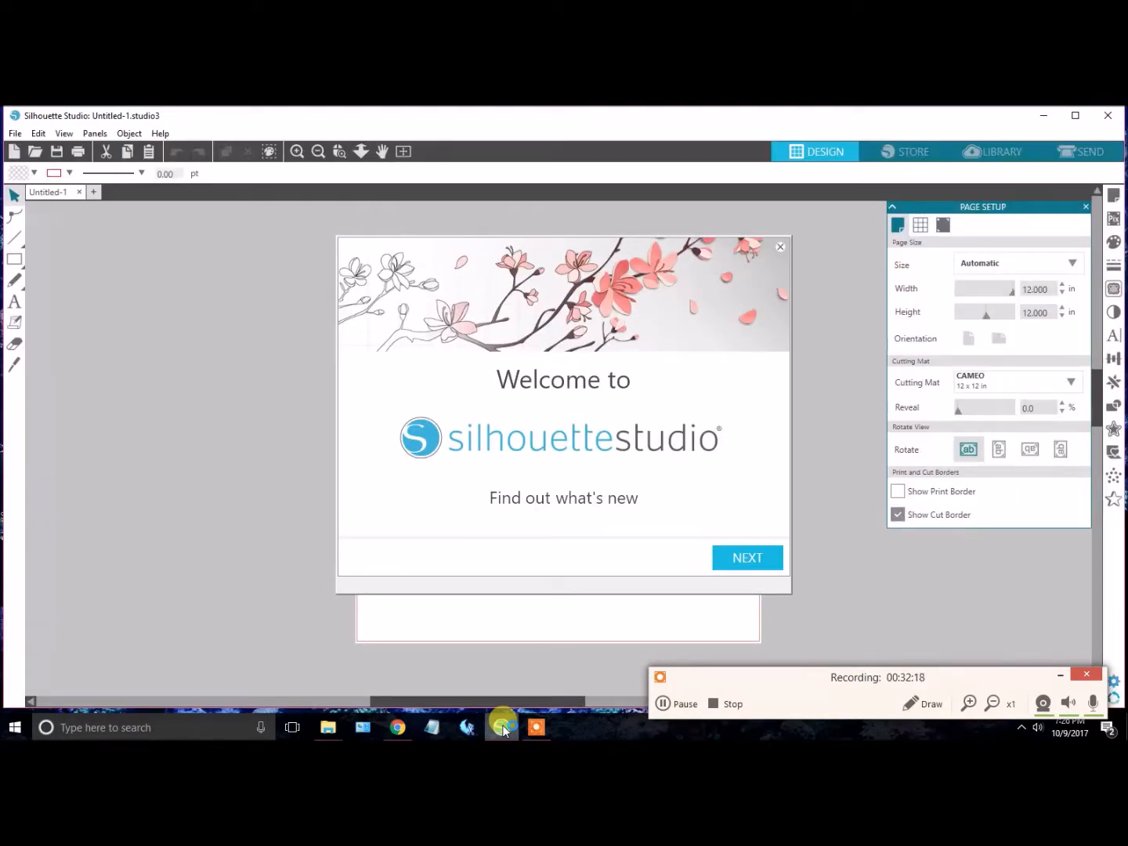
mouse_move(519, 719)
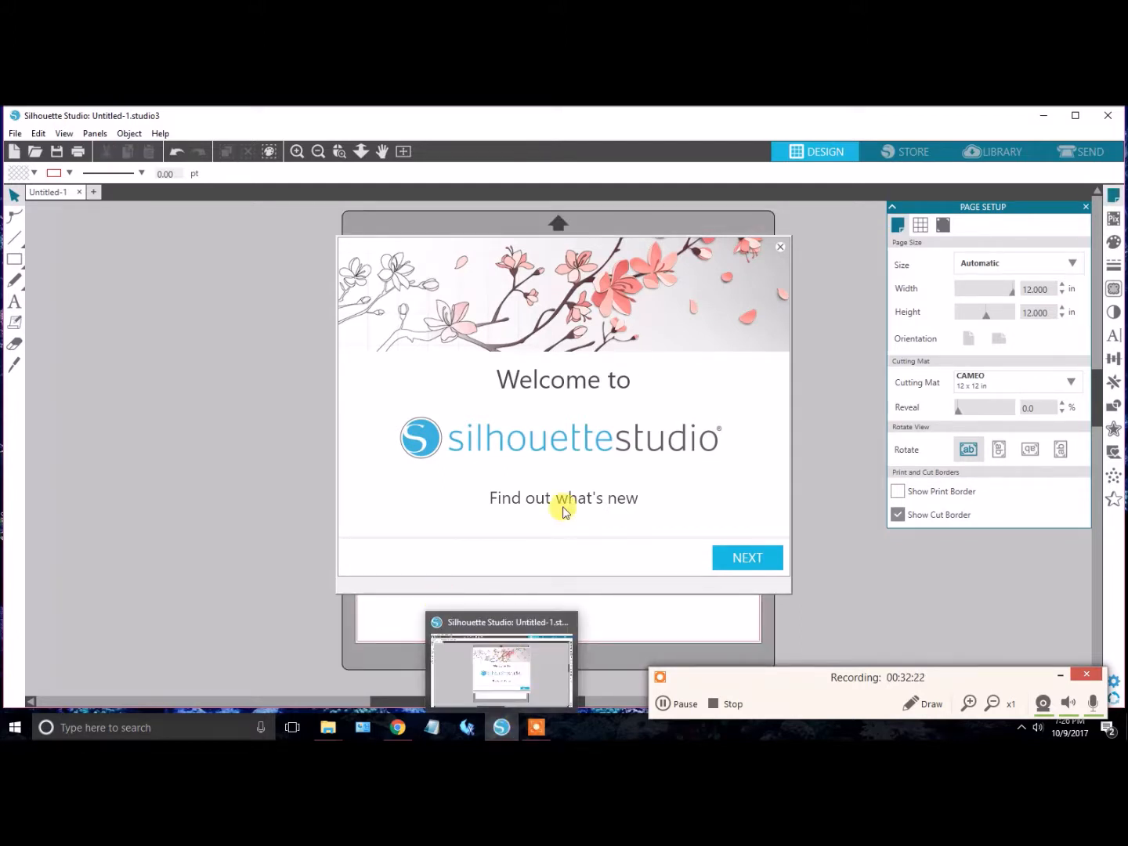
click(744, 560)
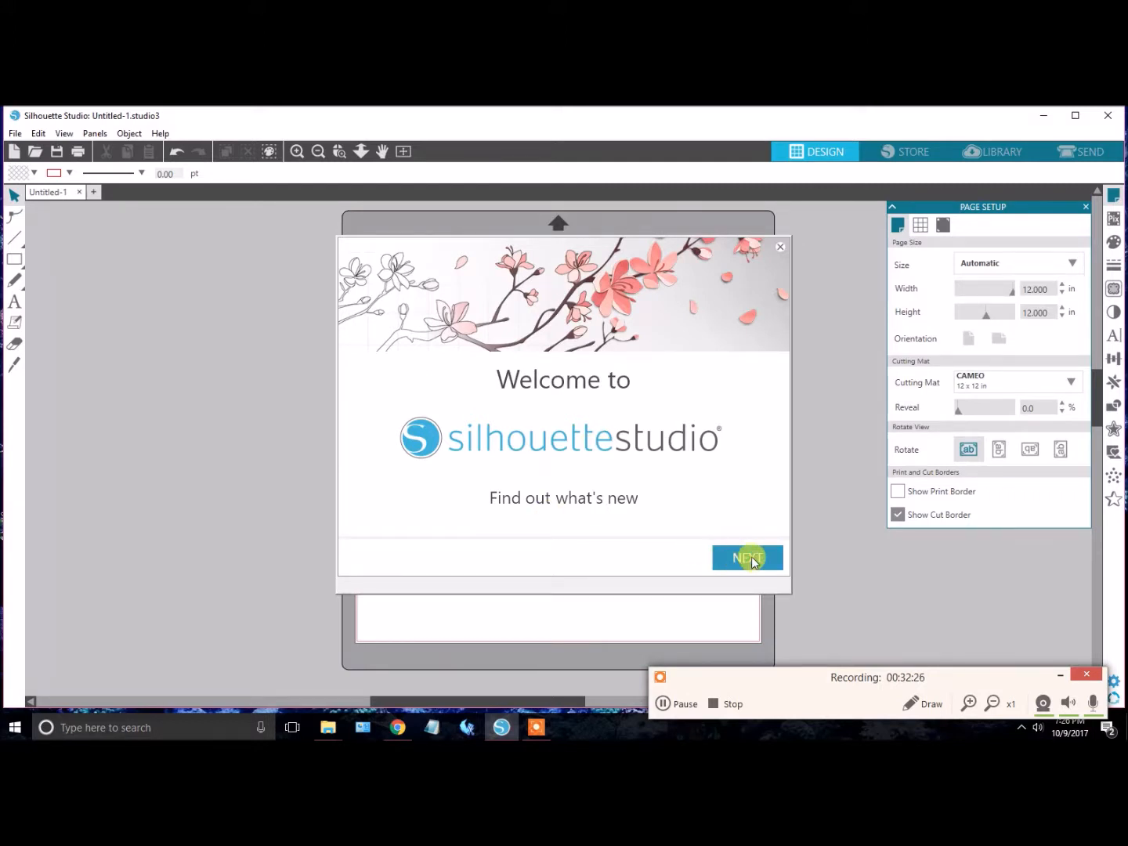
click(780, 247)
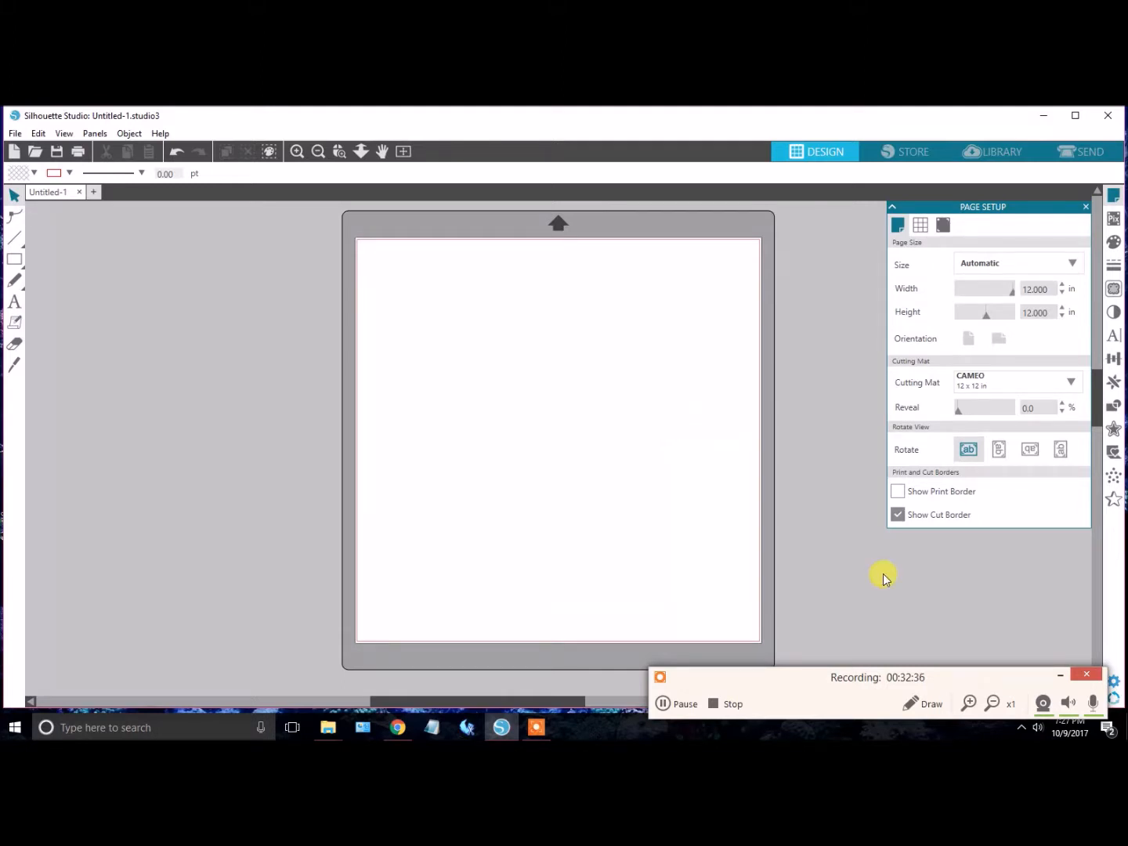
click(1060, 678)
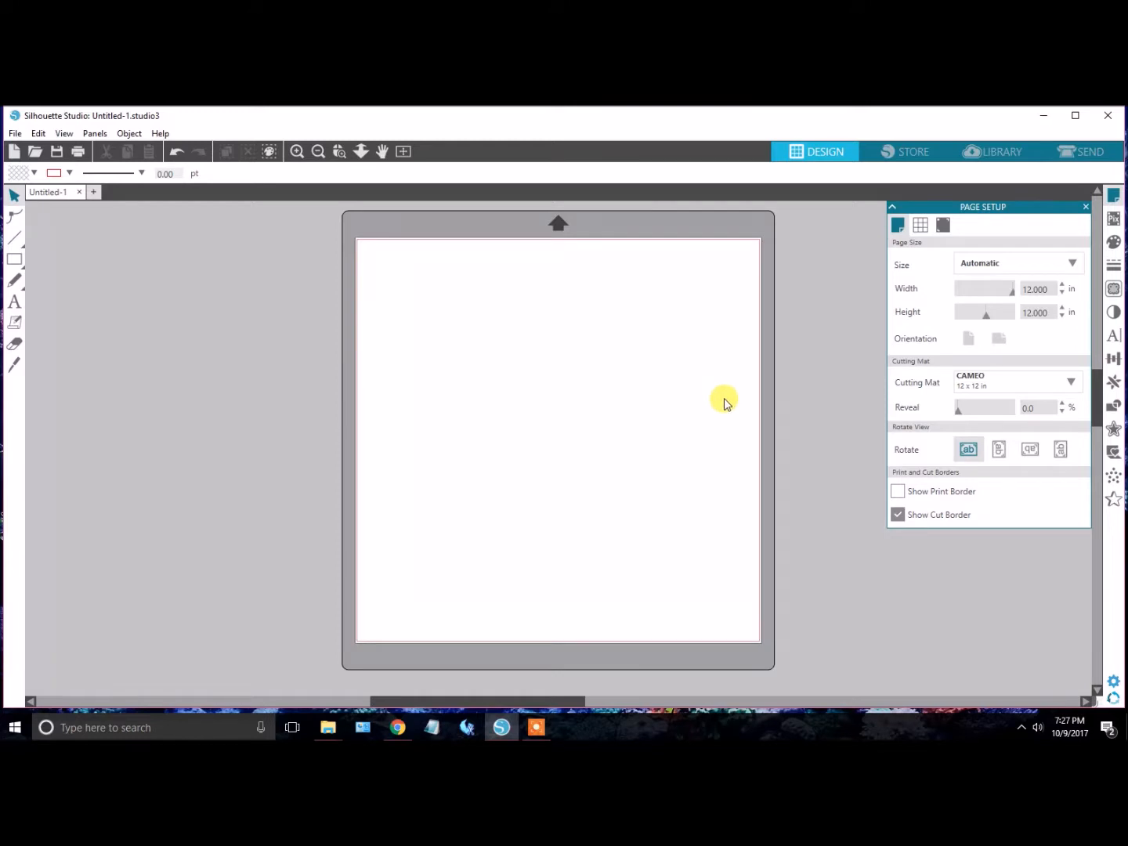
Set the print resolution to 1200 dpi in the general preferences, apply it, and keep the unit of measurement on Auto (Inches).
click(1115, 684)
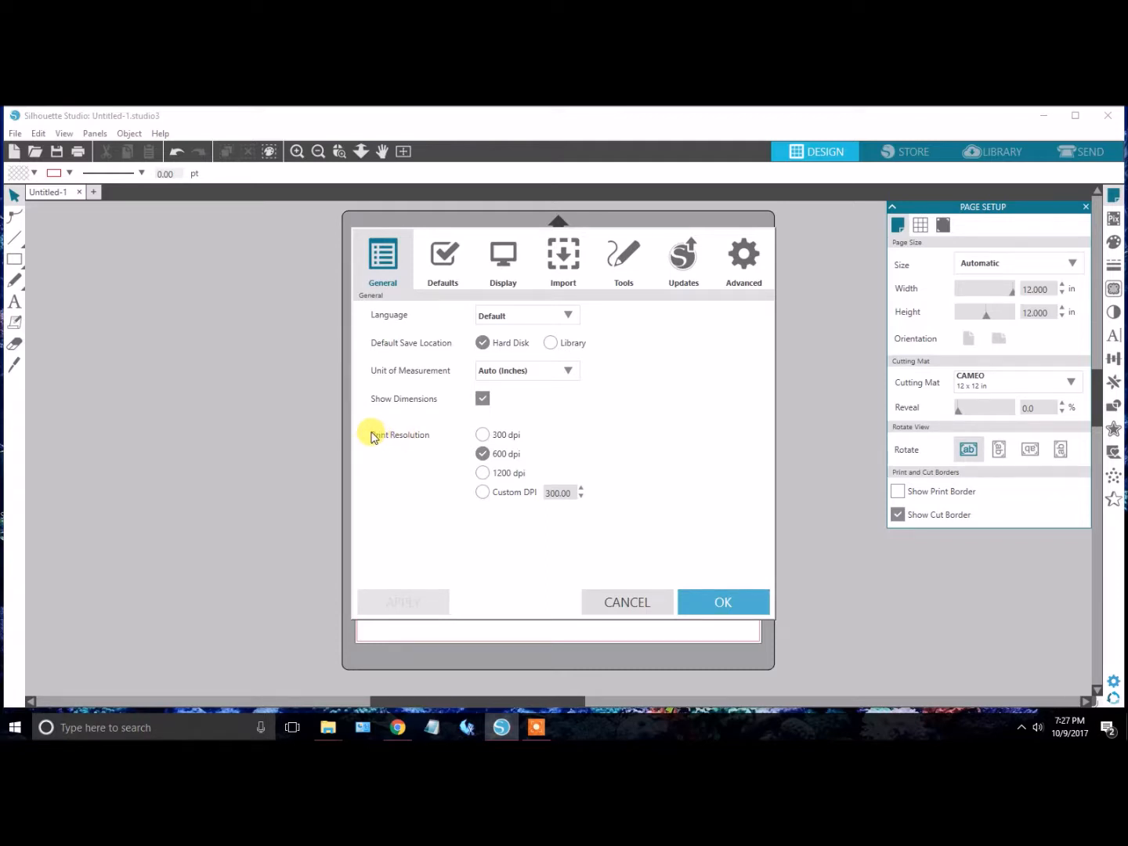
click(477, 476)
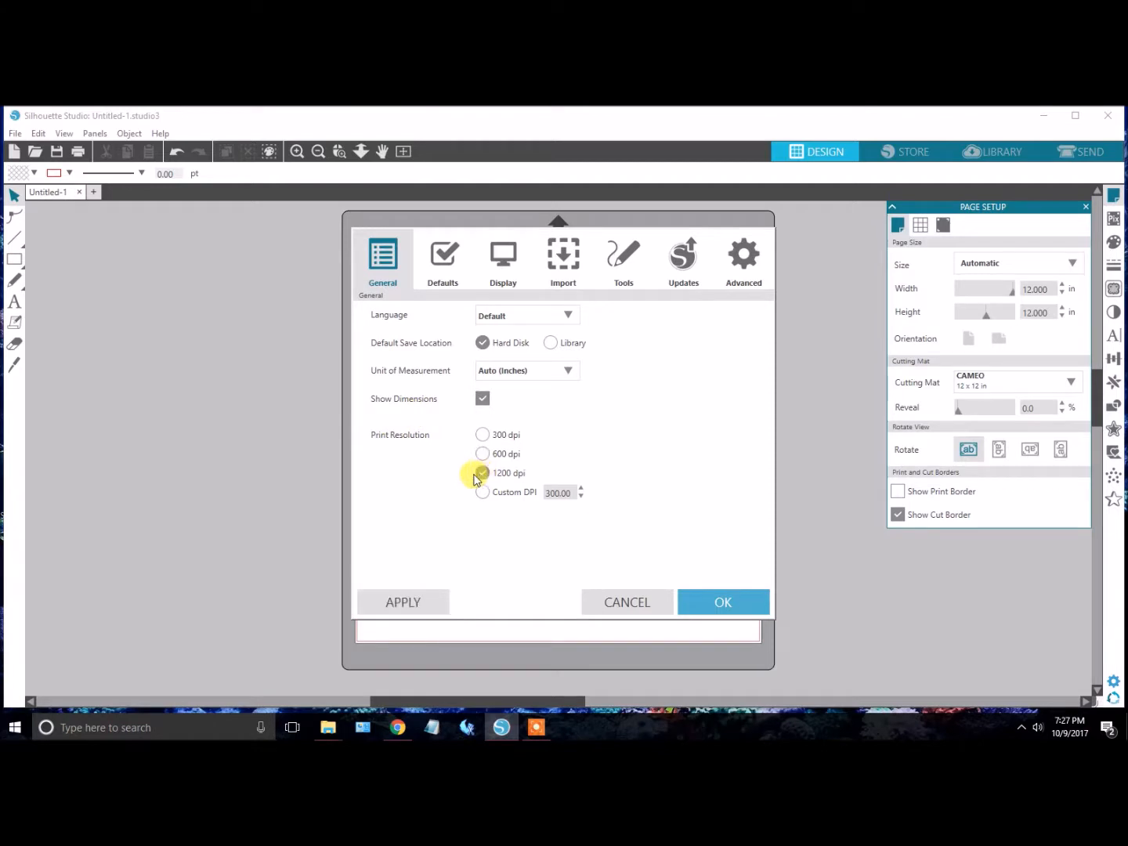
click(413, 604)
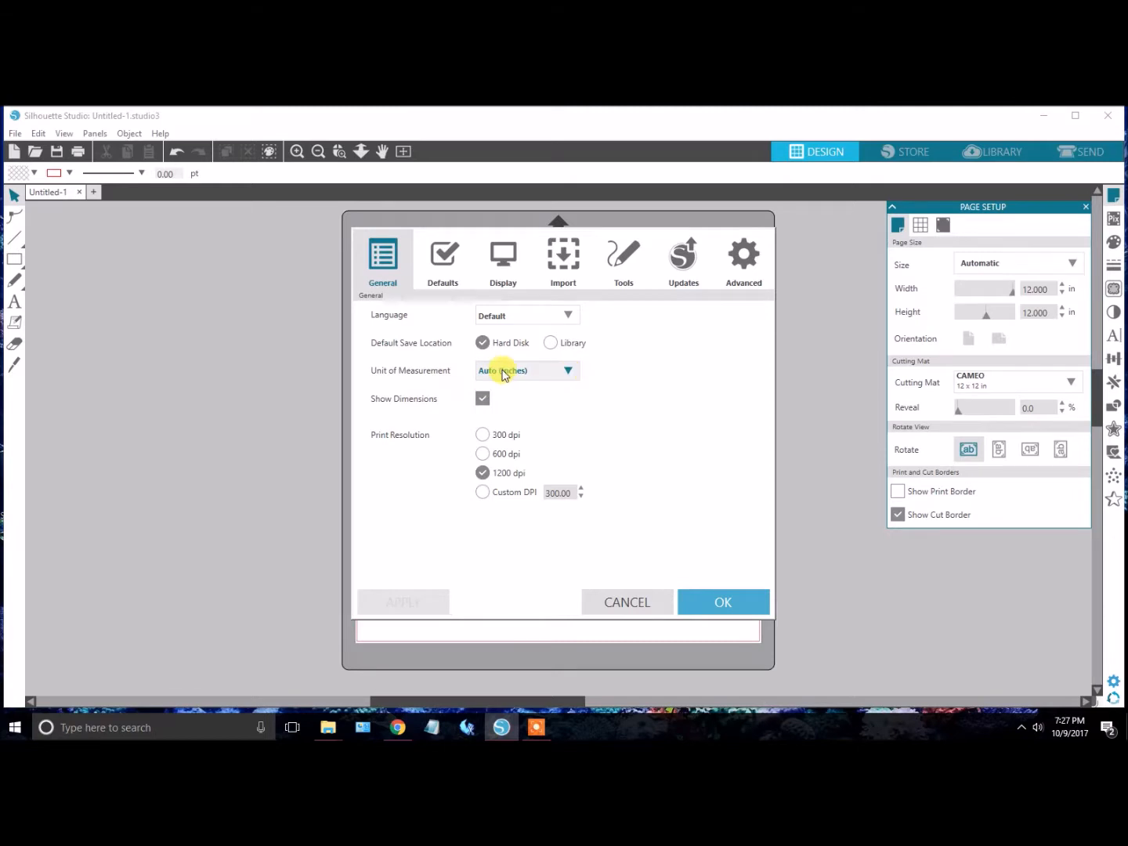
click(568, 371)
click(657, 393)
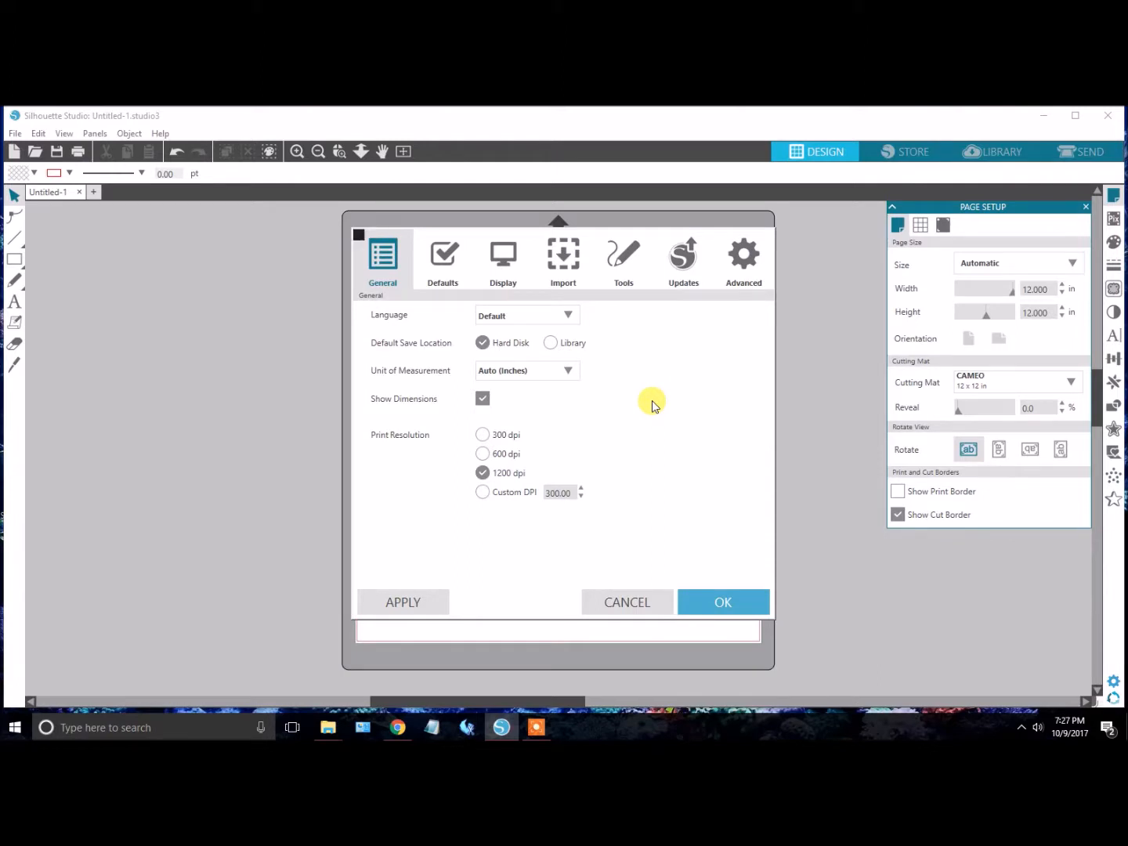
click(567, 274)
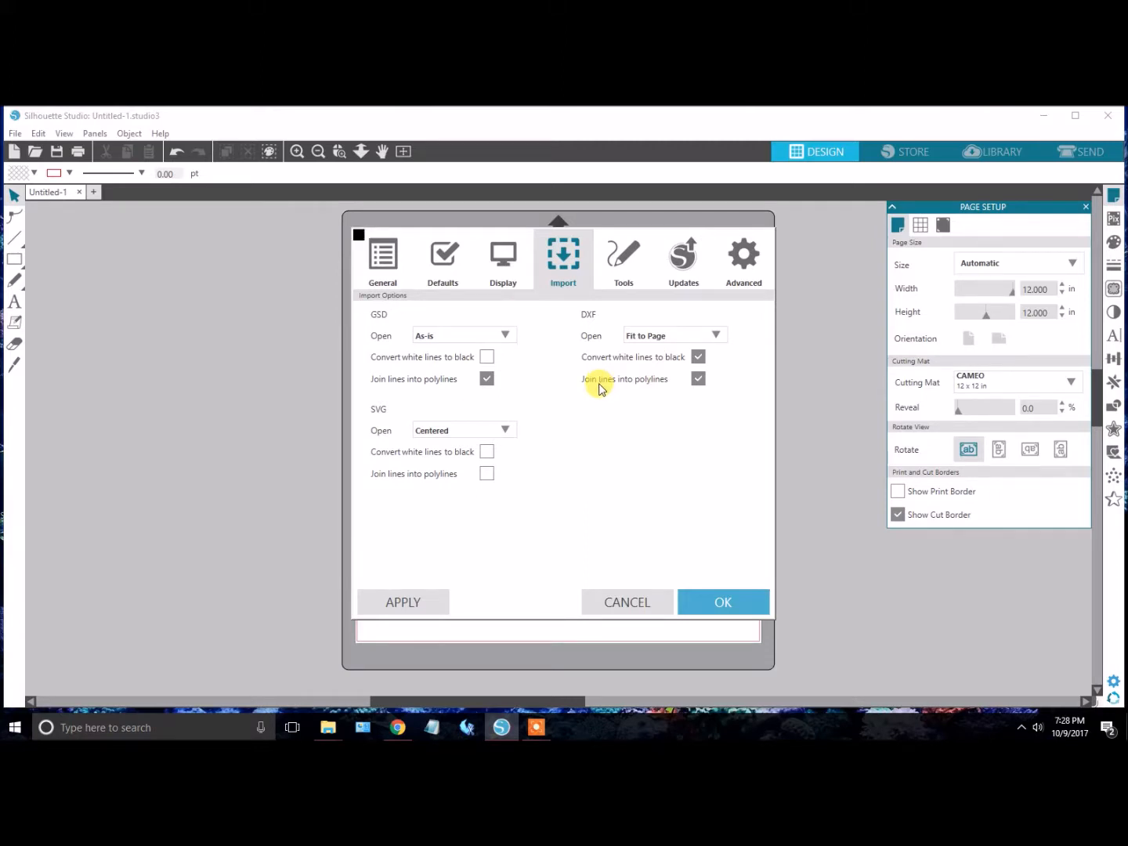
click(717, 335)
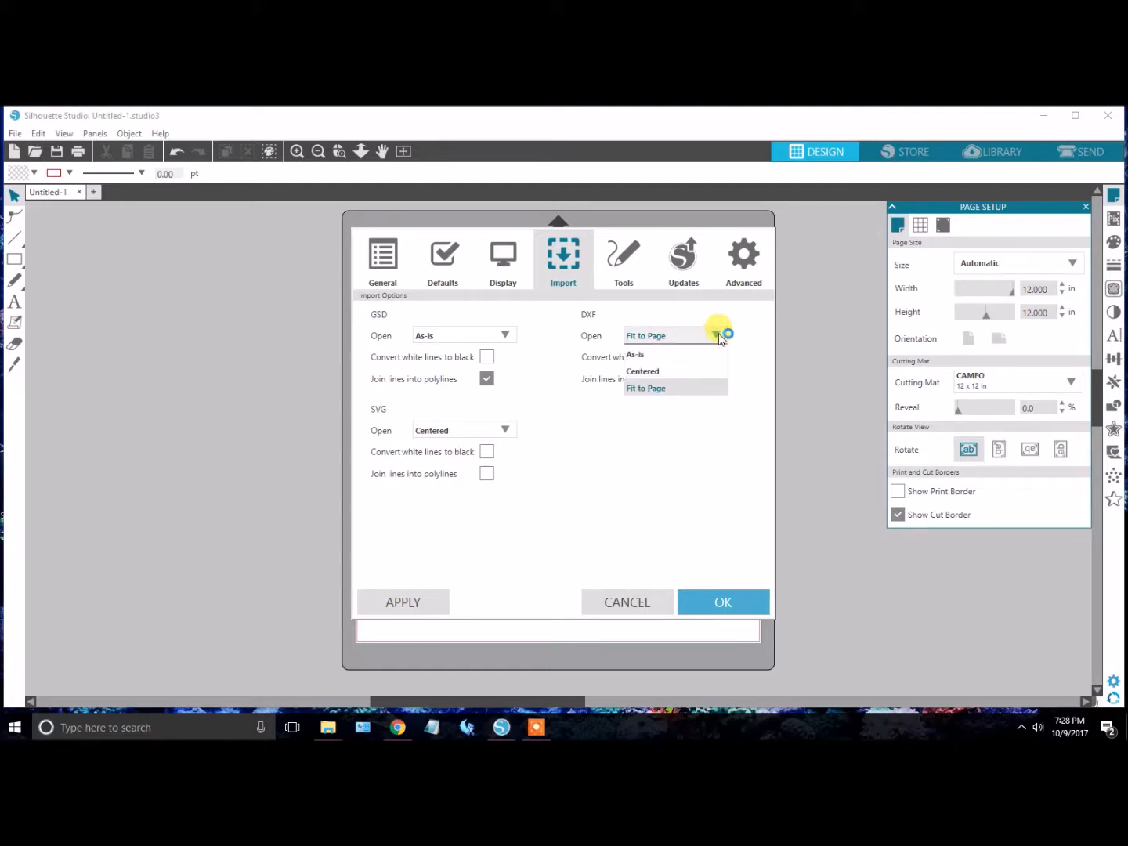
click(641, 357)
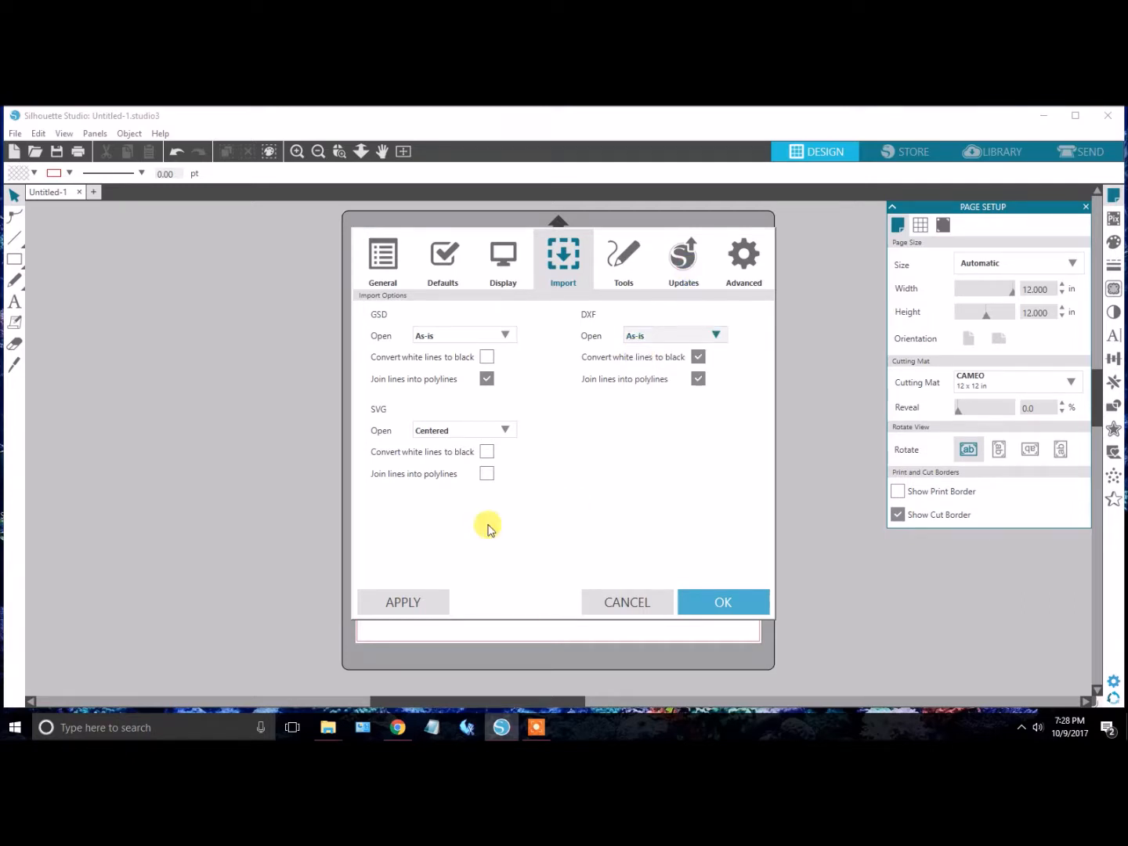
click(619, 601)
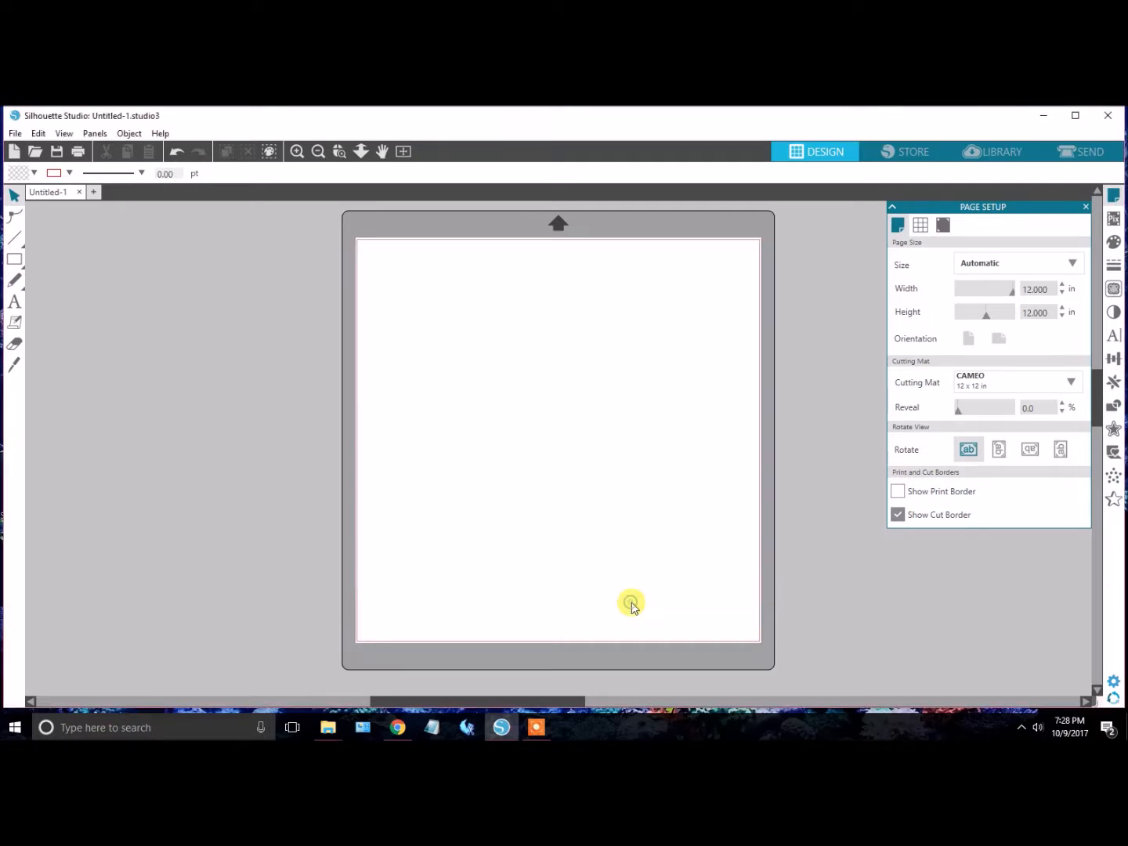
Set the DXF import preference to open files As-is, apply it and close the preferences.
click(1115, 682)
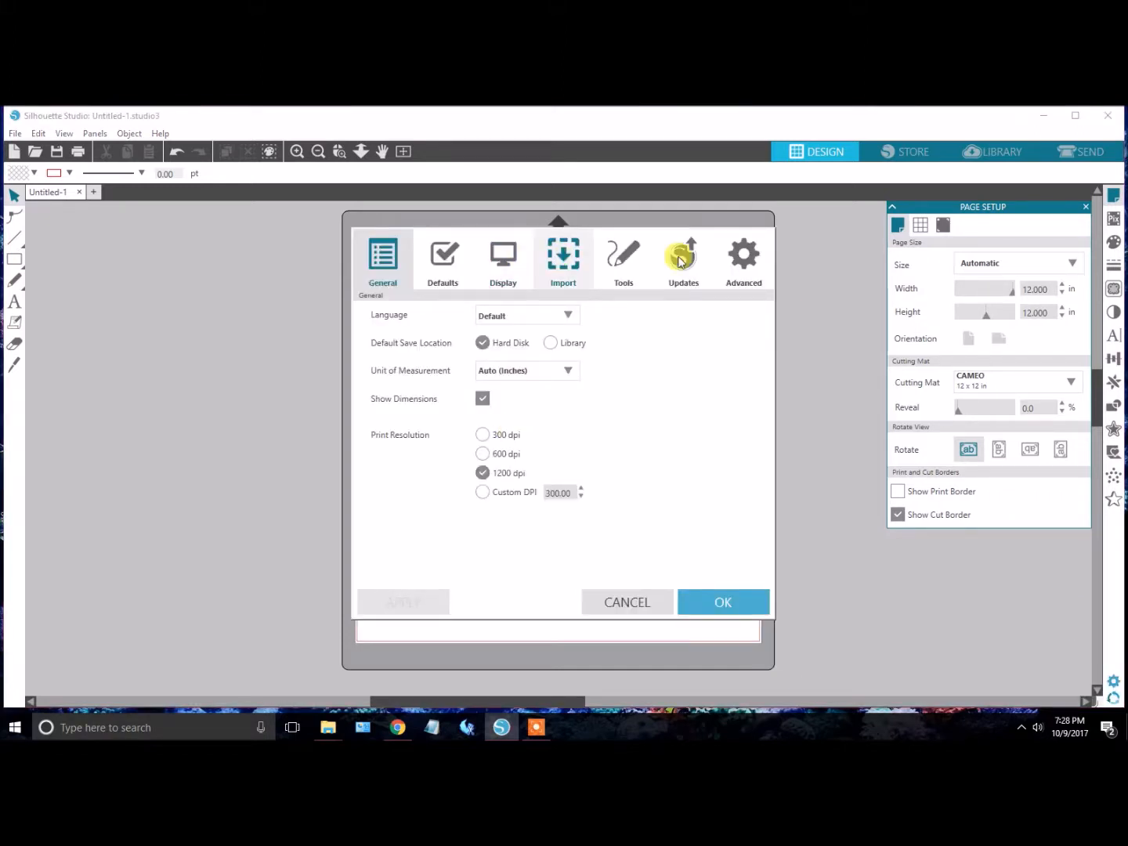
click(571, 264)
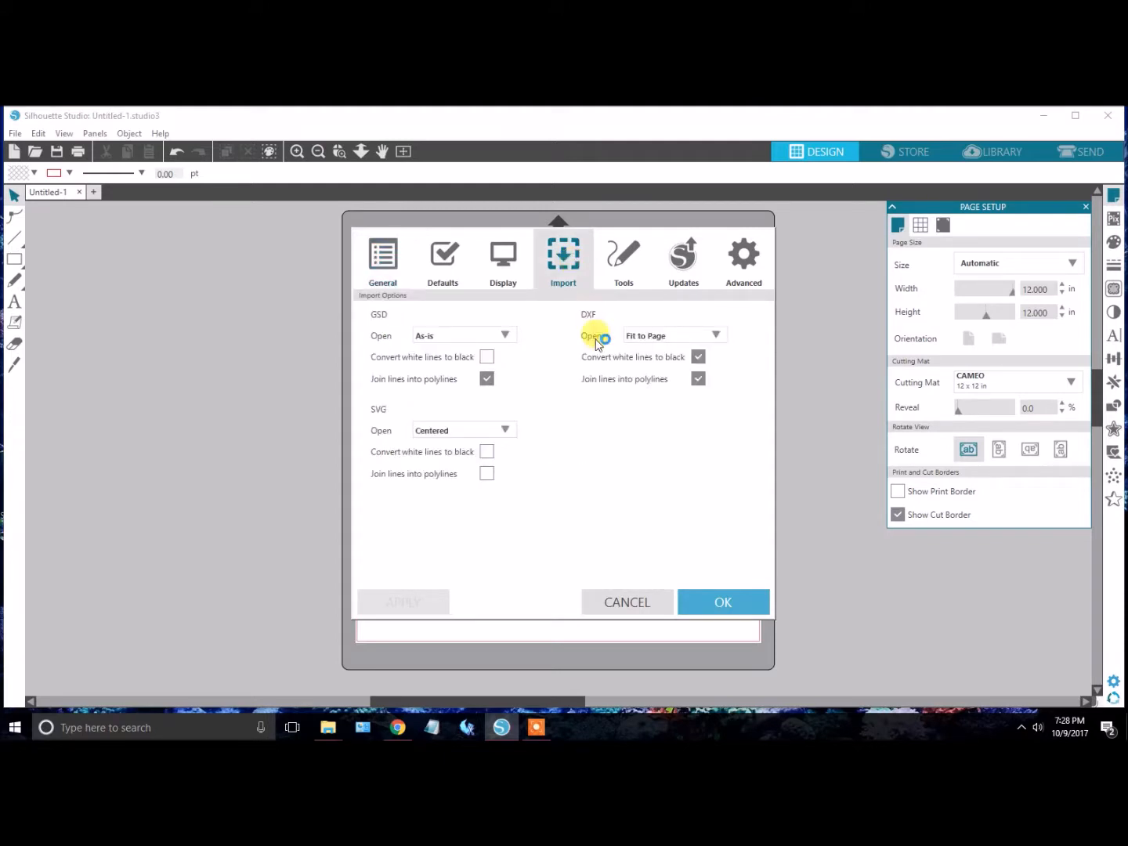
click(716, 335)
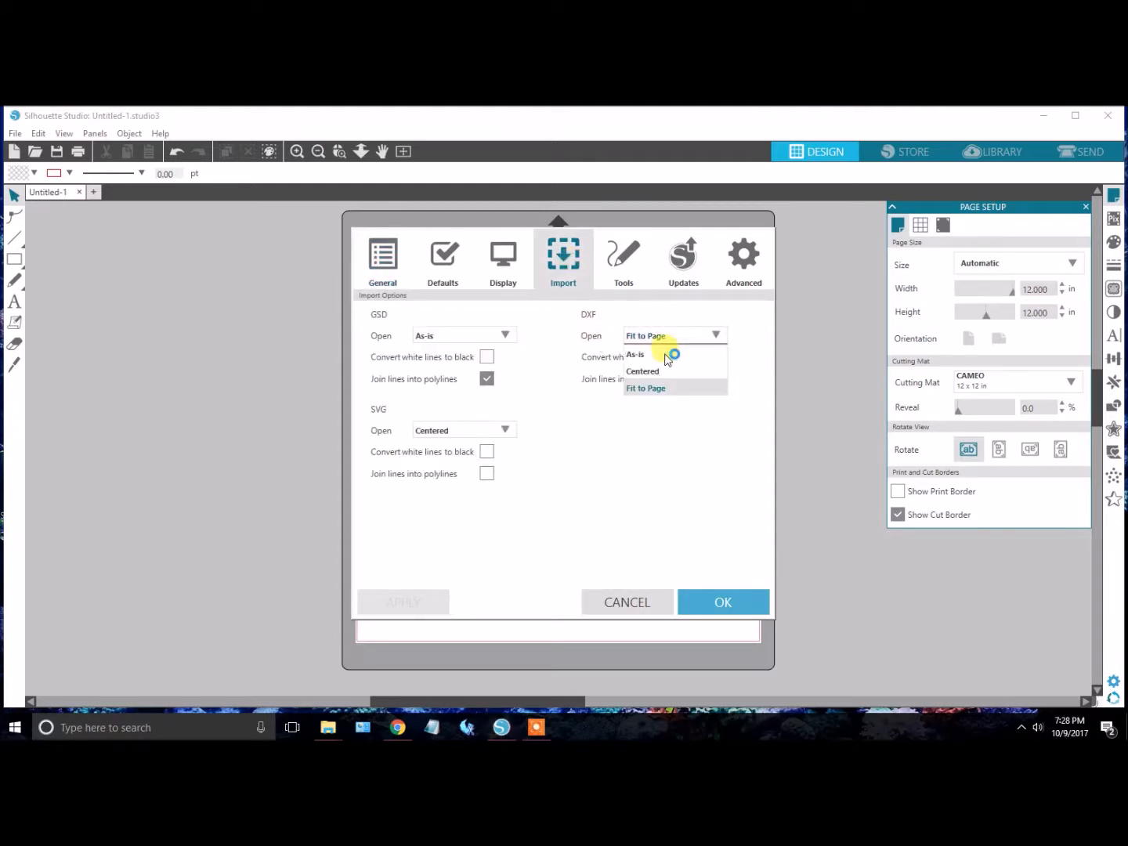
click(658, 355)
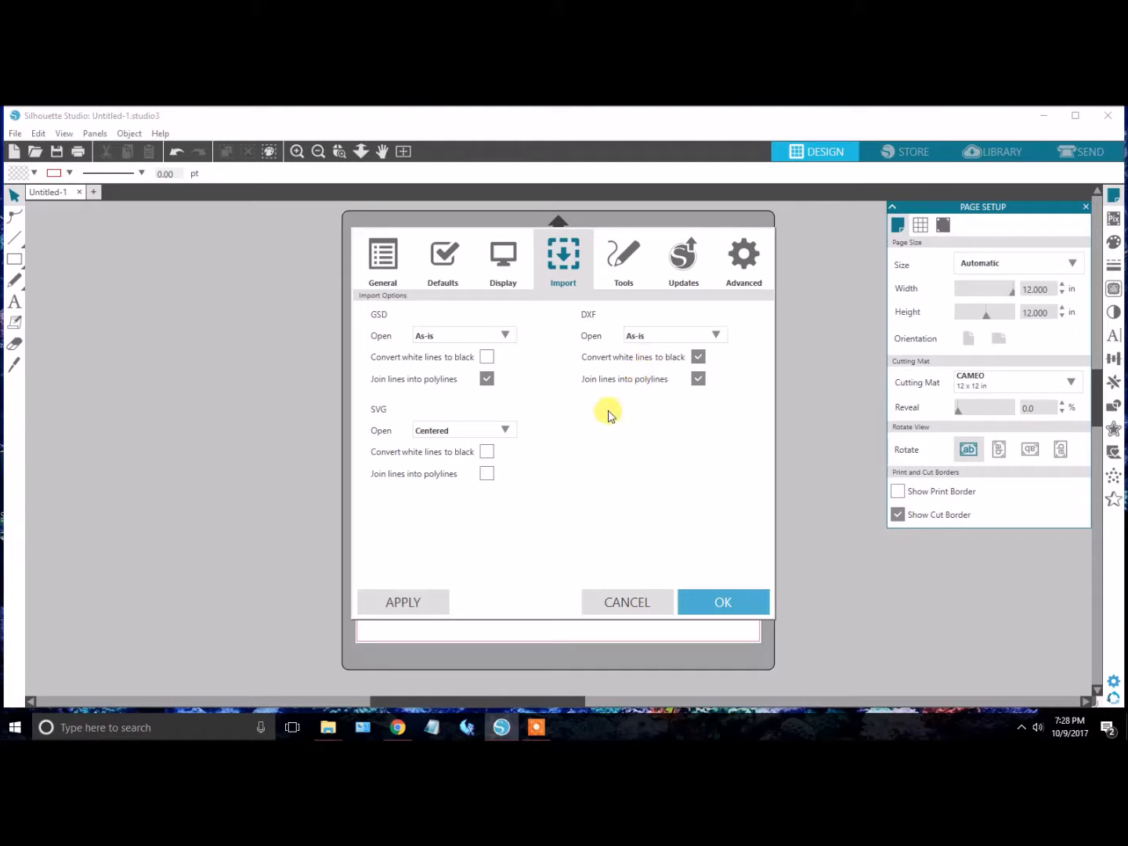
click(402, 600)
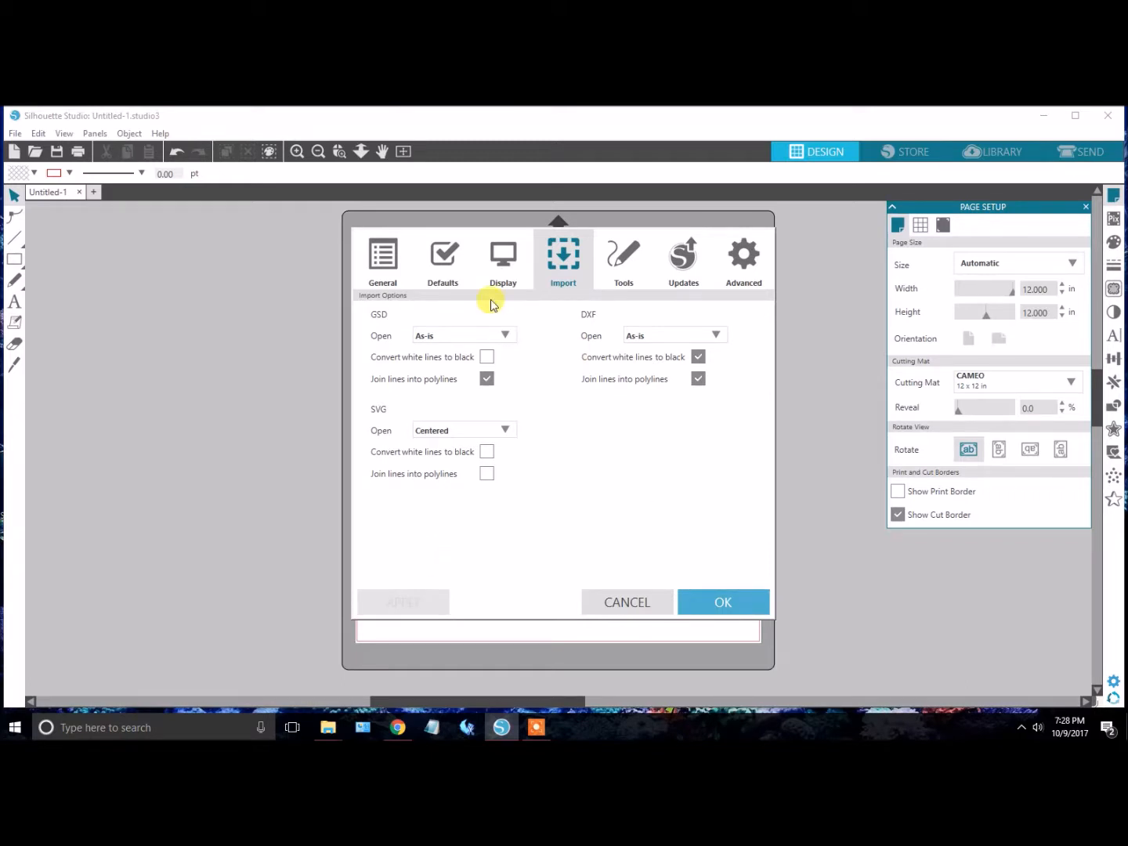
click(723, 601)
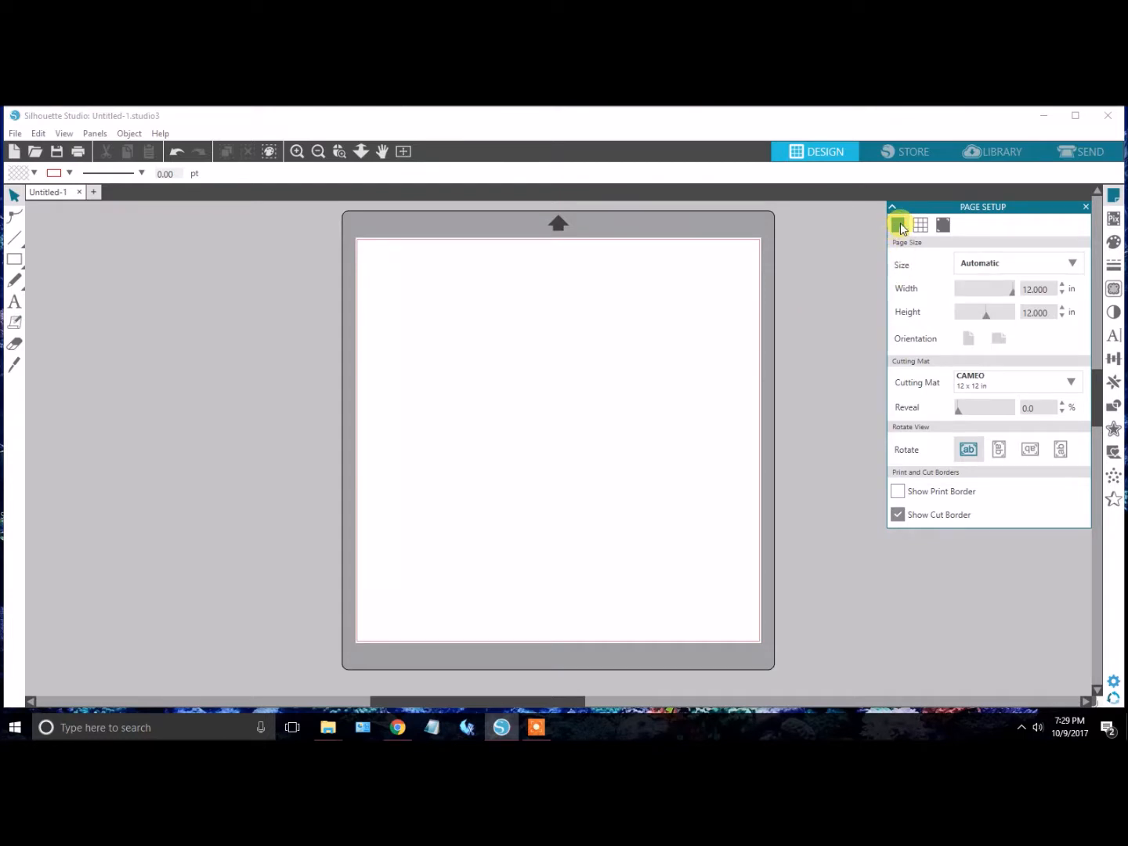
Set the page size to Letter (8.5 x 11.0 in).
mouse_move(983, 209)
mouse_down()
mouse_move(964, 228)
mouse_move(977, 215)
mouse_up()
click(995, 267)
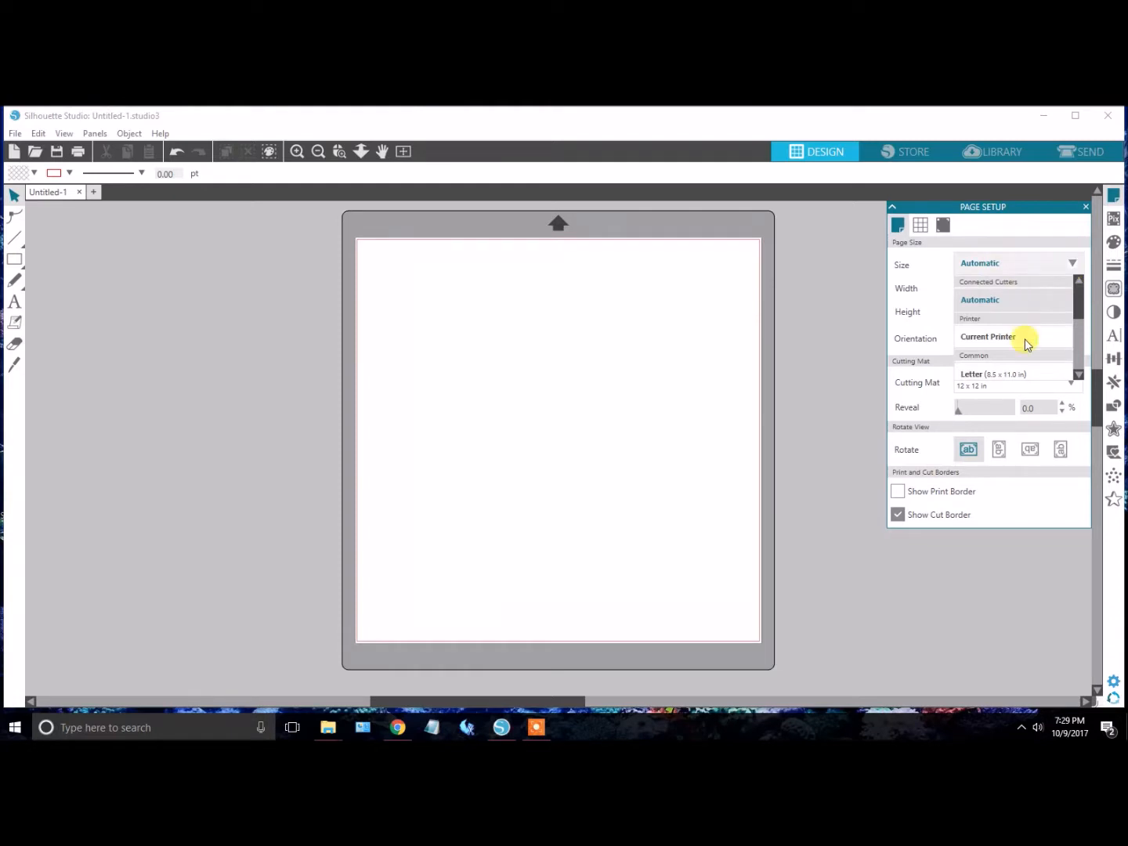
click(981, 376)
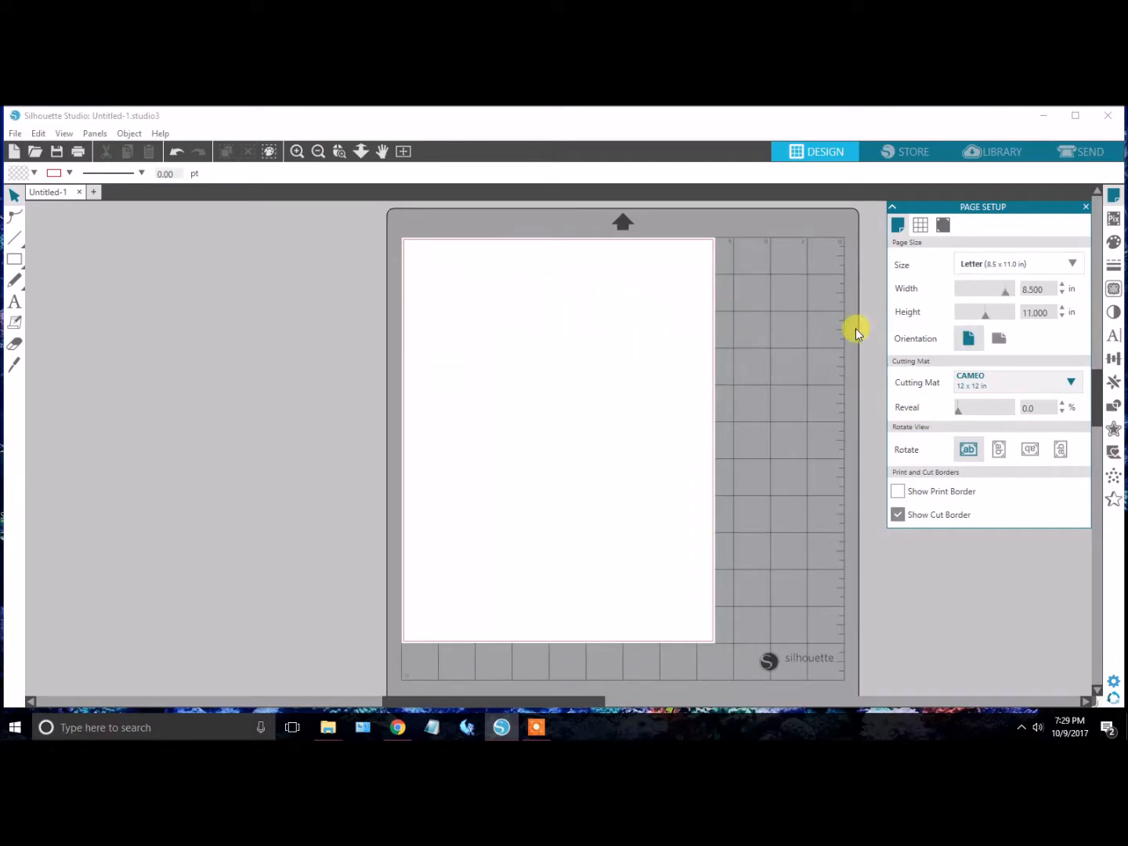
Show the grid on the page.
click(920, 226)
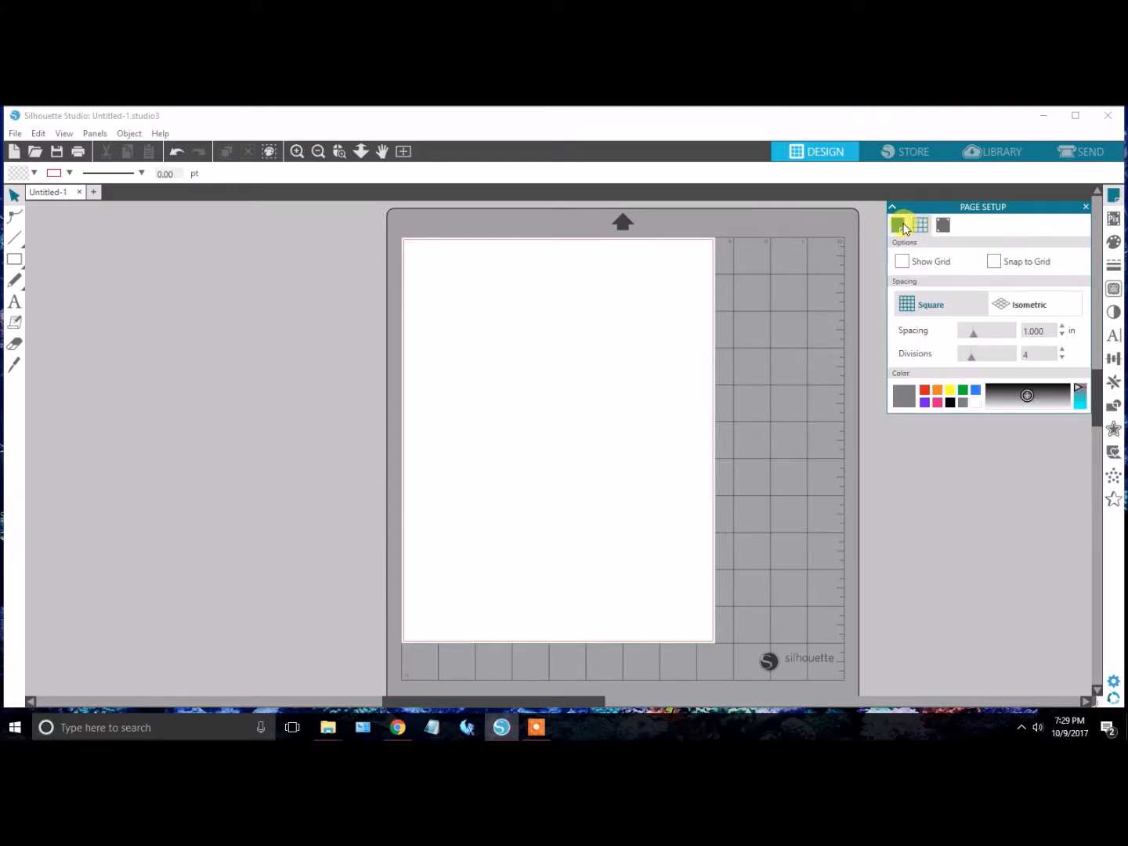
click(898, 226)
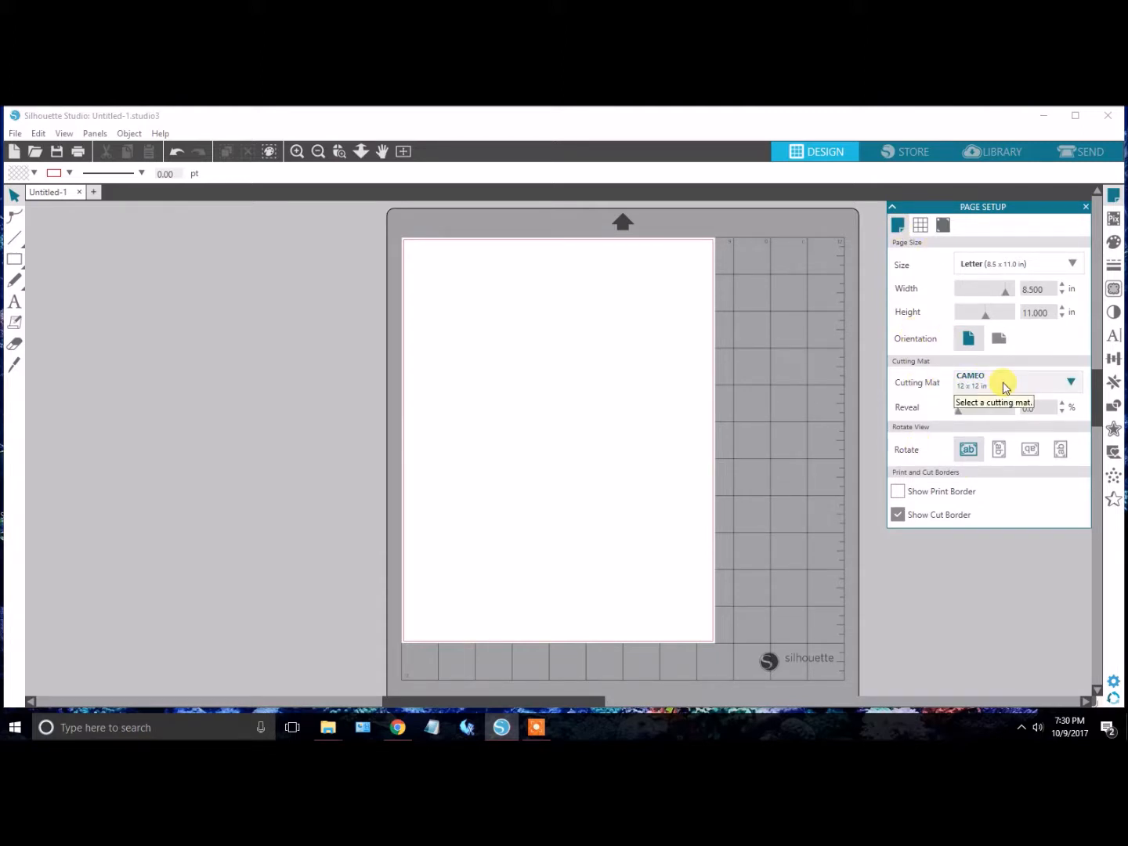
click(921, 227)
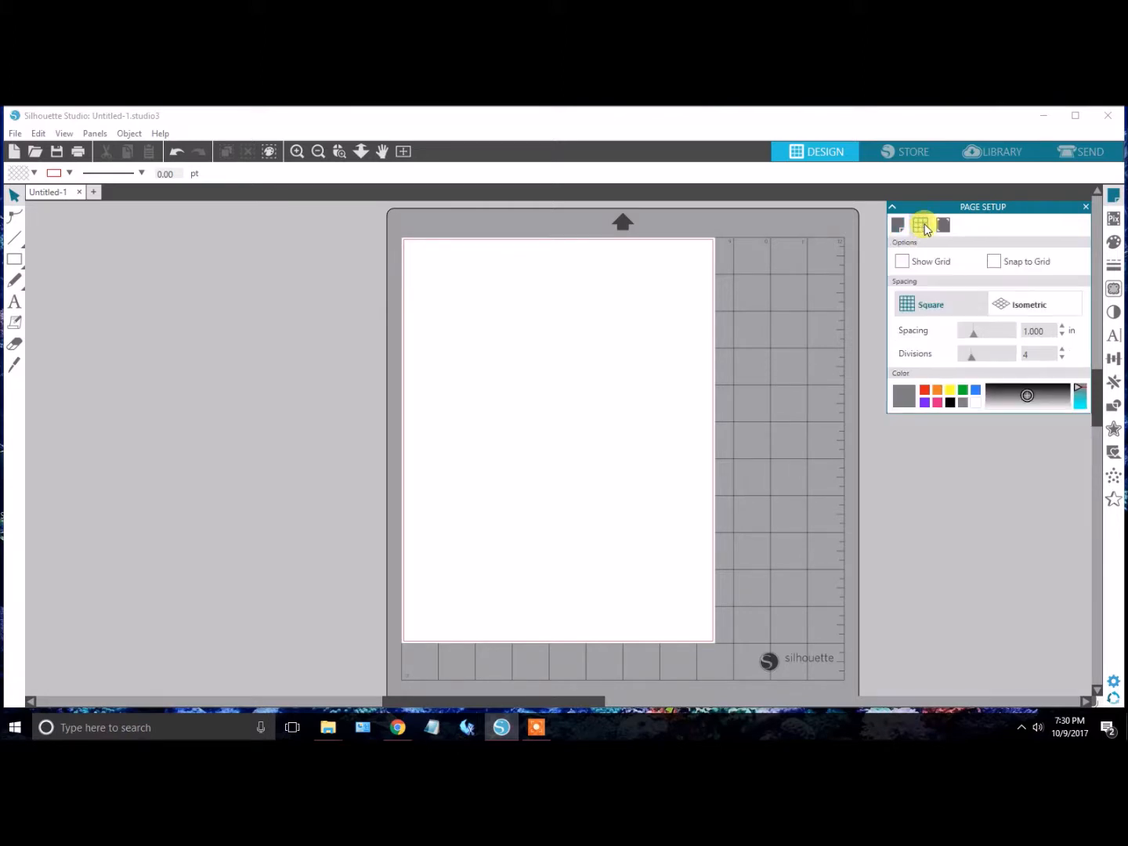
click(903, 261)
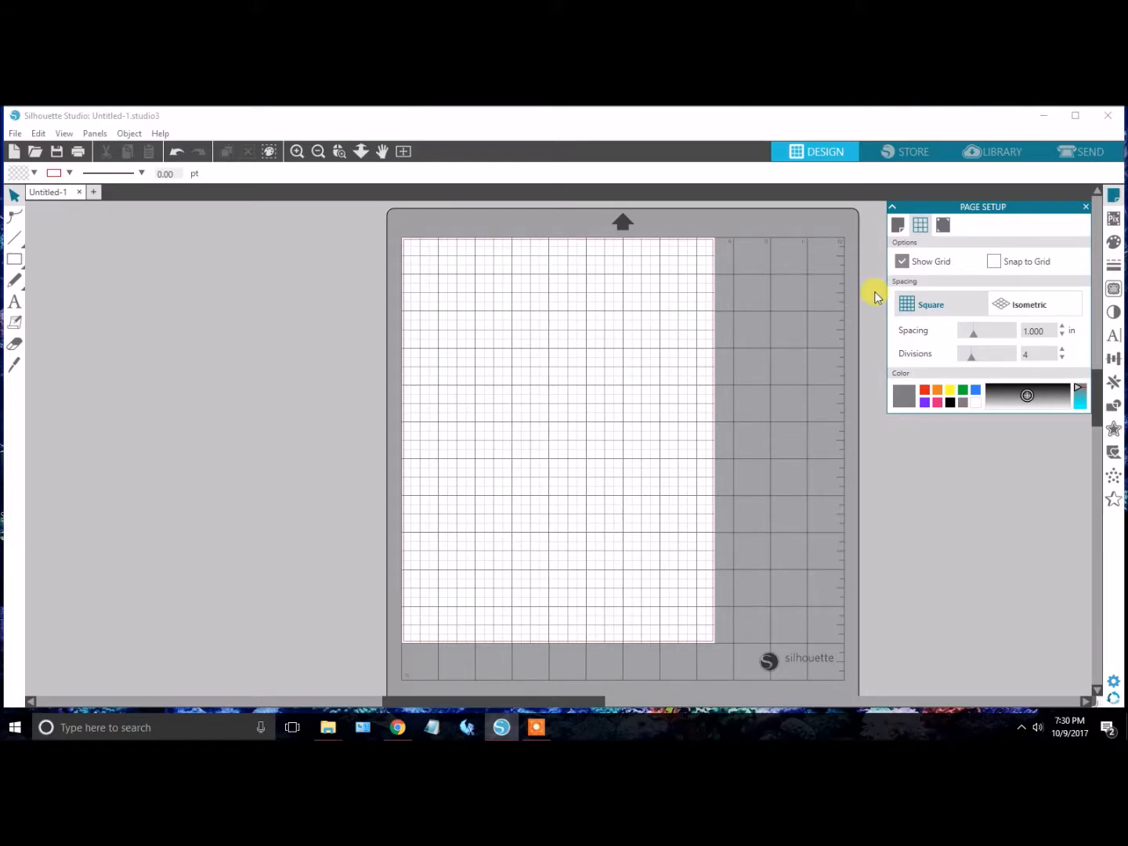
Add Type 1 registration marks to the page, with a length of 0.197 in and a thickness of 0.30.
click(943, 226)
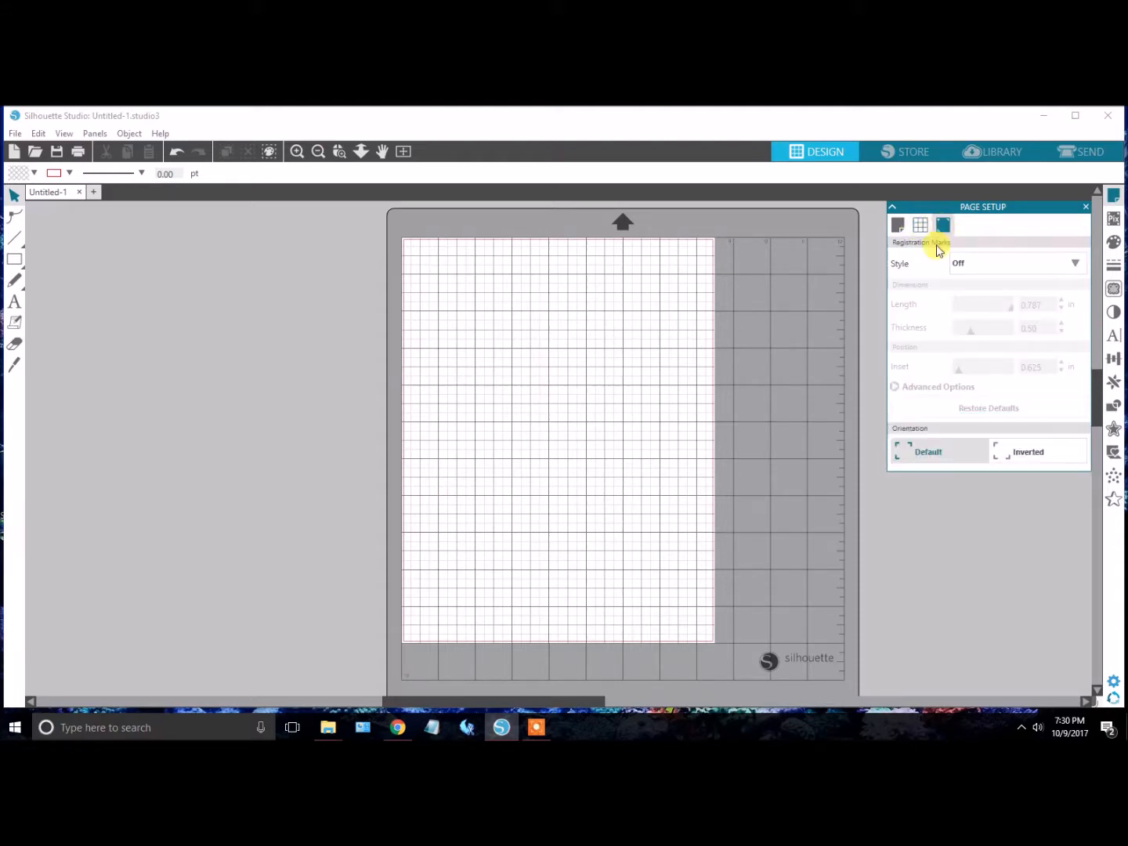
click(973, 266)
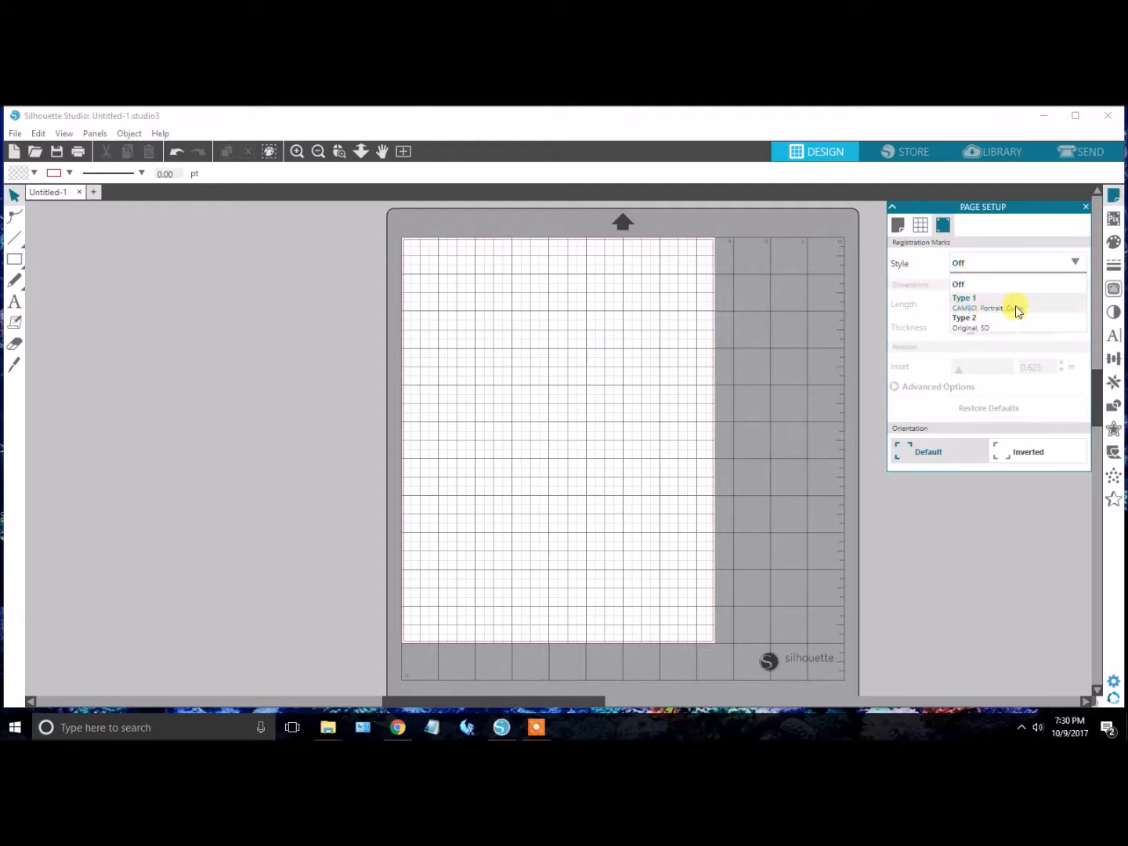
click(962, 302)
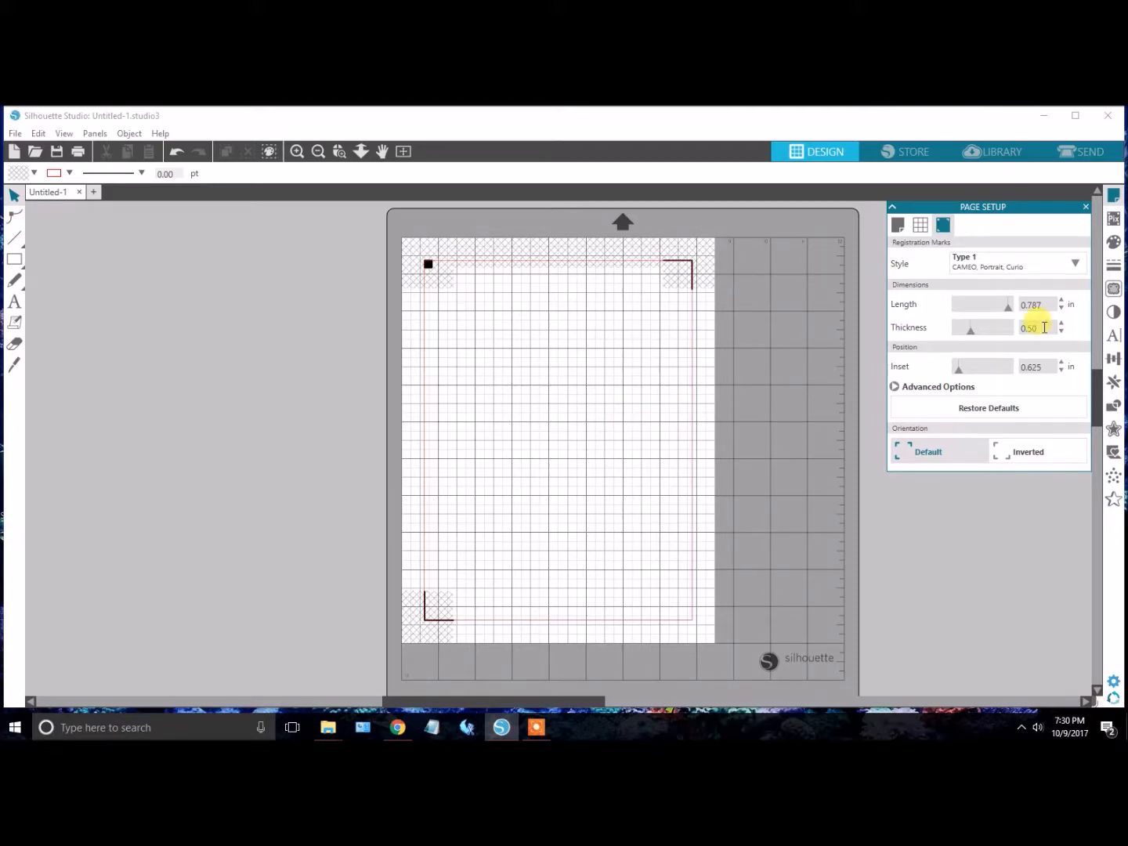
click(1061, 309)
click(1061, 310)
click(1062, 309)
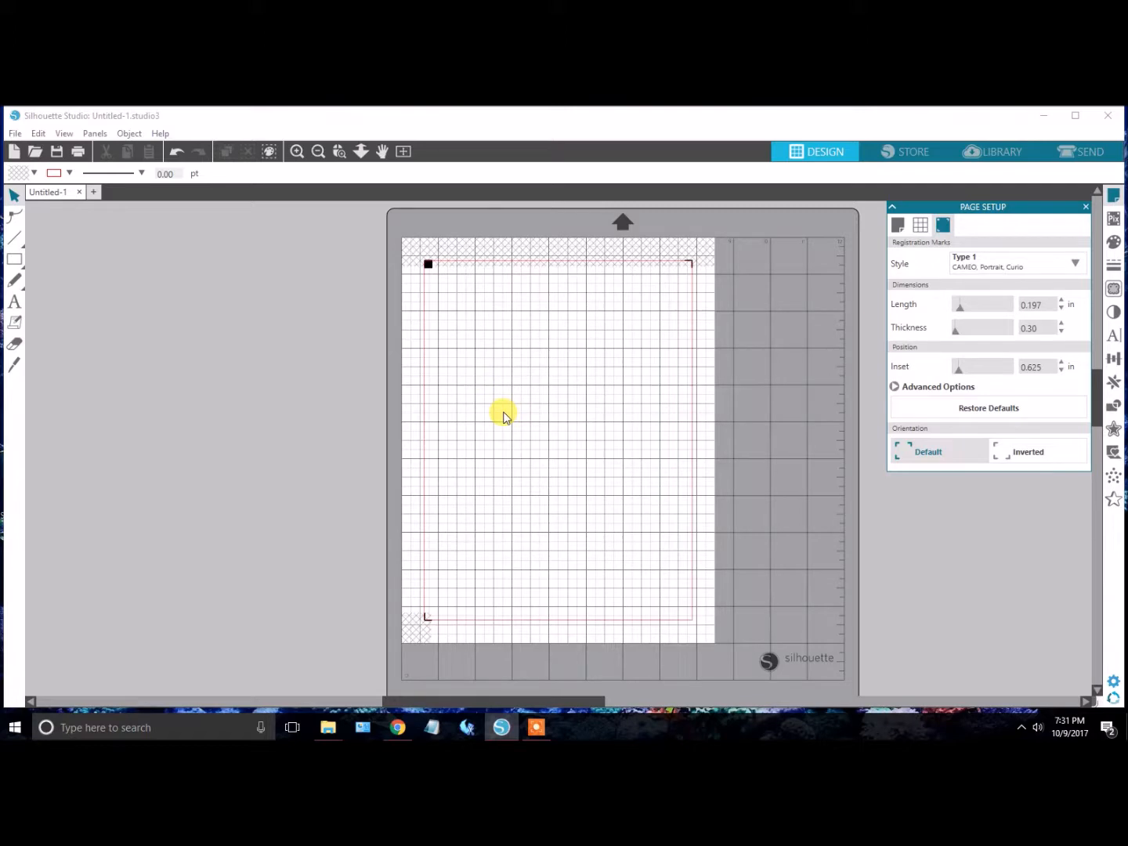
Bring the Cod and butt plate folder in front and import Crotch and Butt plate_001.dxf from it onto the Silhouette Studio page.
mouse_move(328, 734)
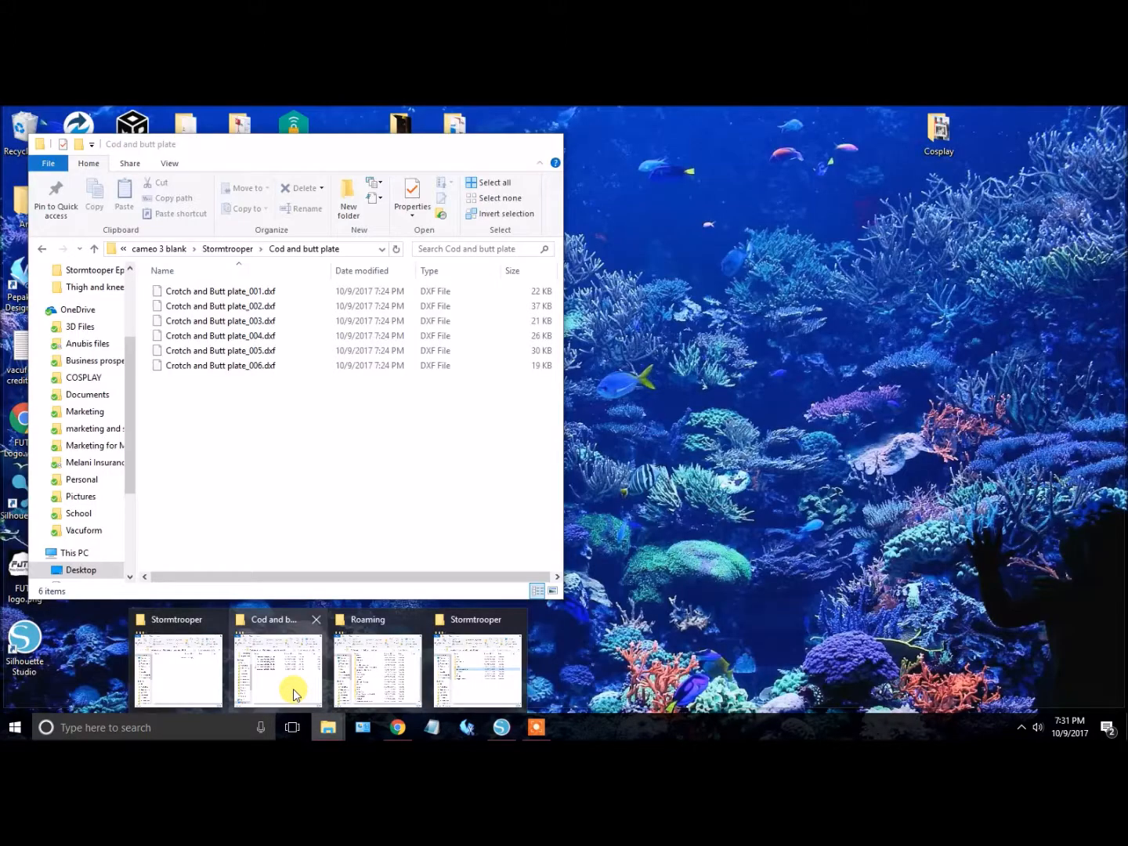
click(292, 689)
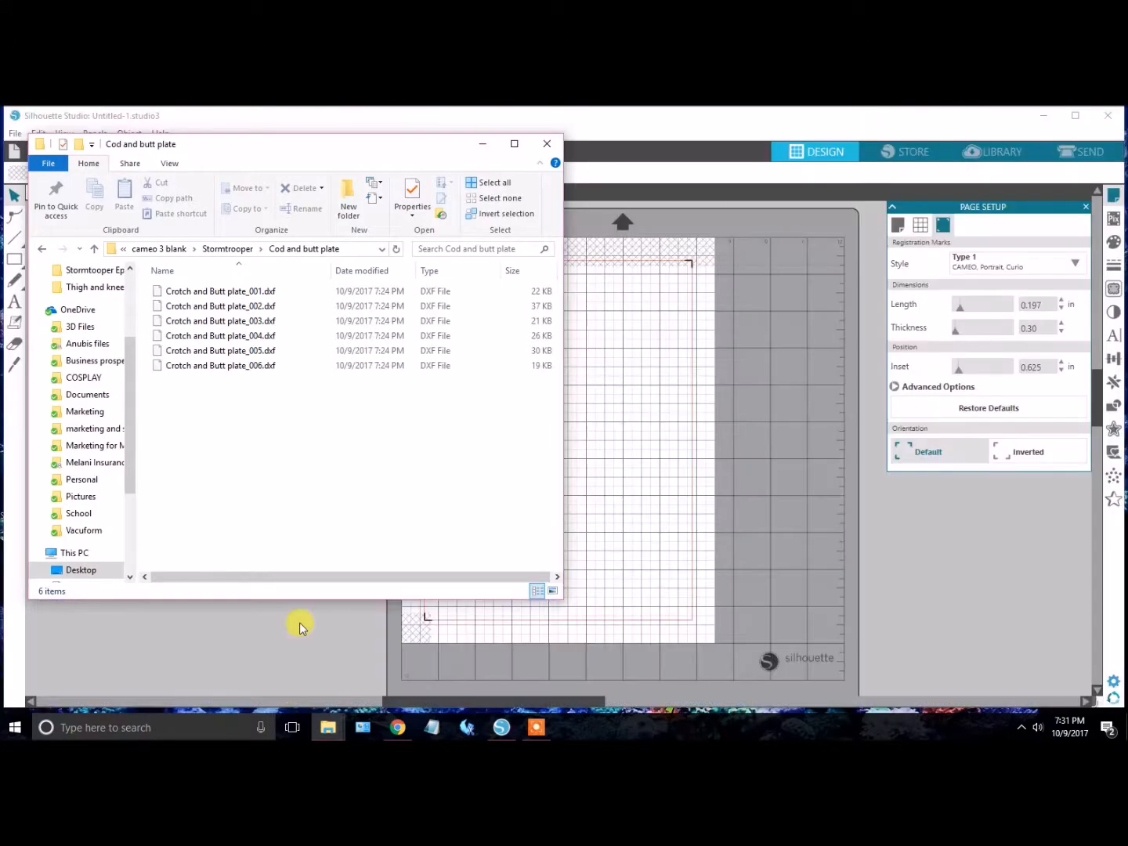
drag(387, 149, 285, 147)
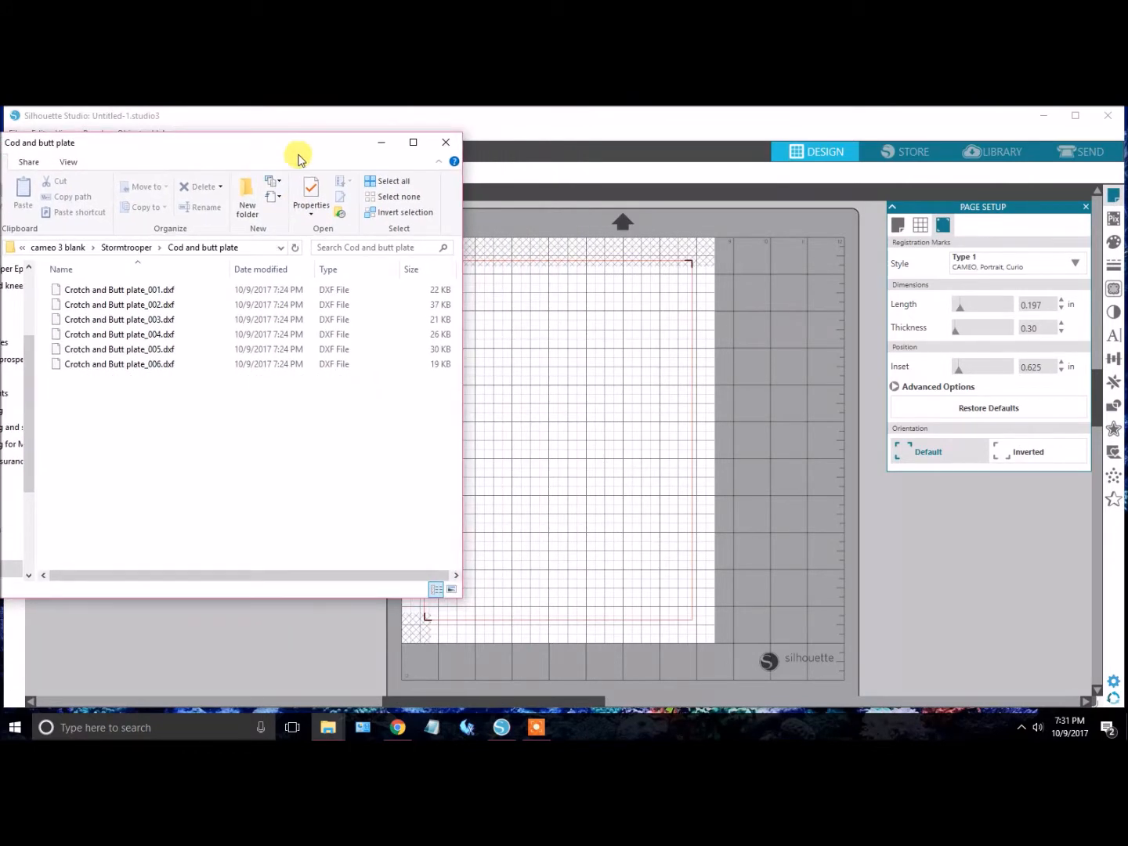
click(86, 292)
drag(84, 293, 545, 435)
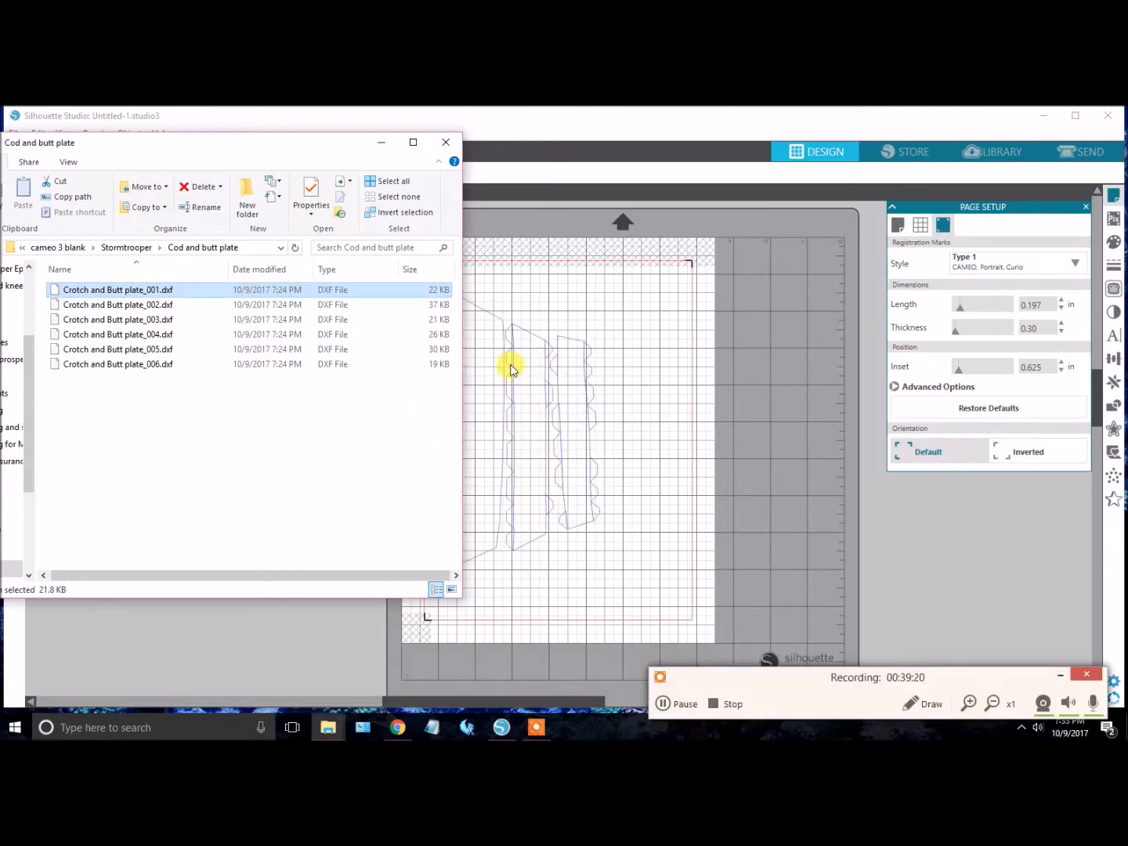
click(523, 414)
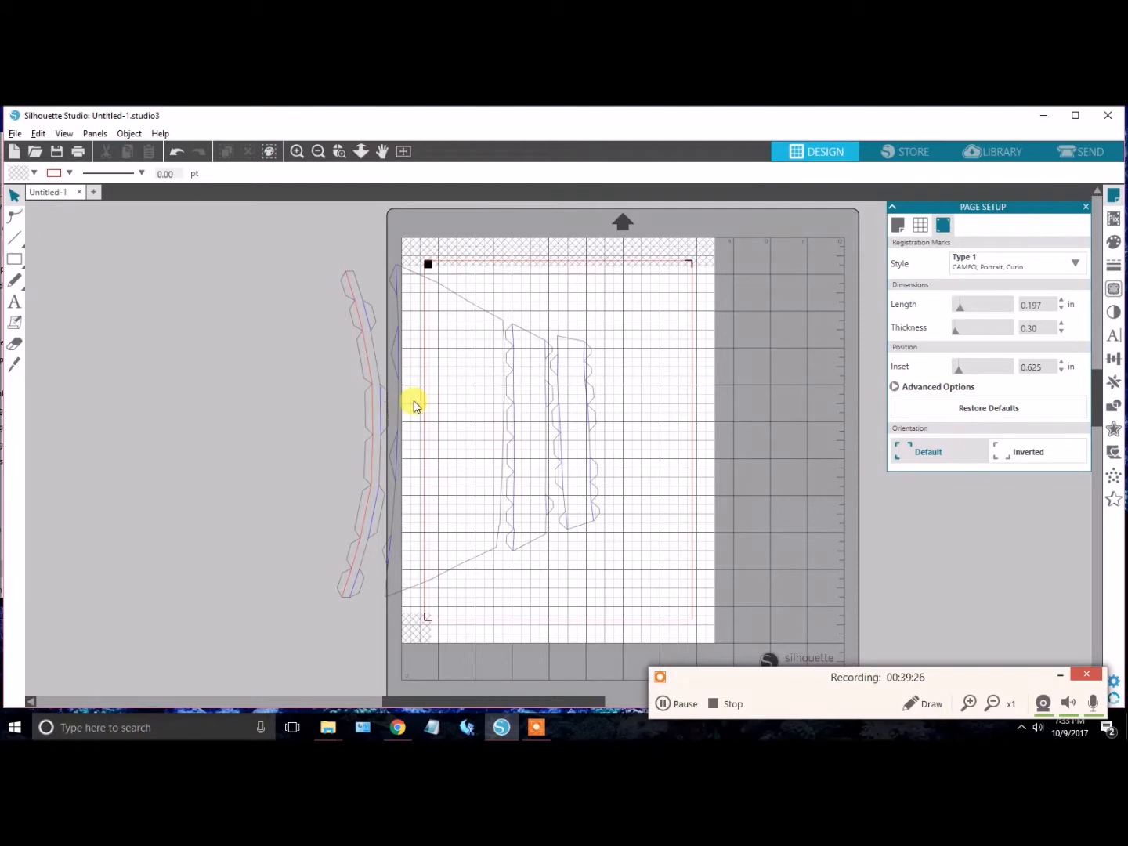
key(alt+Tab)
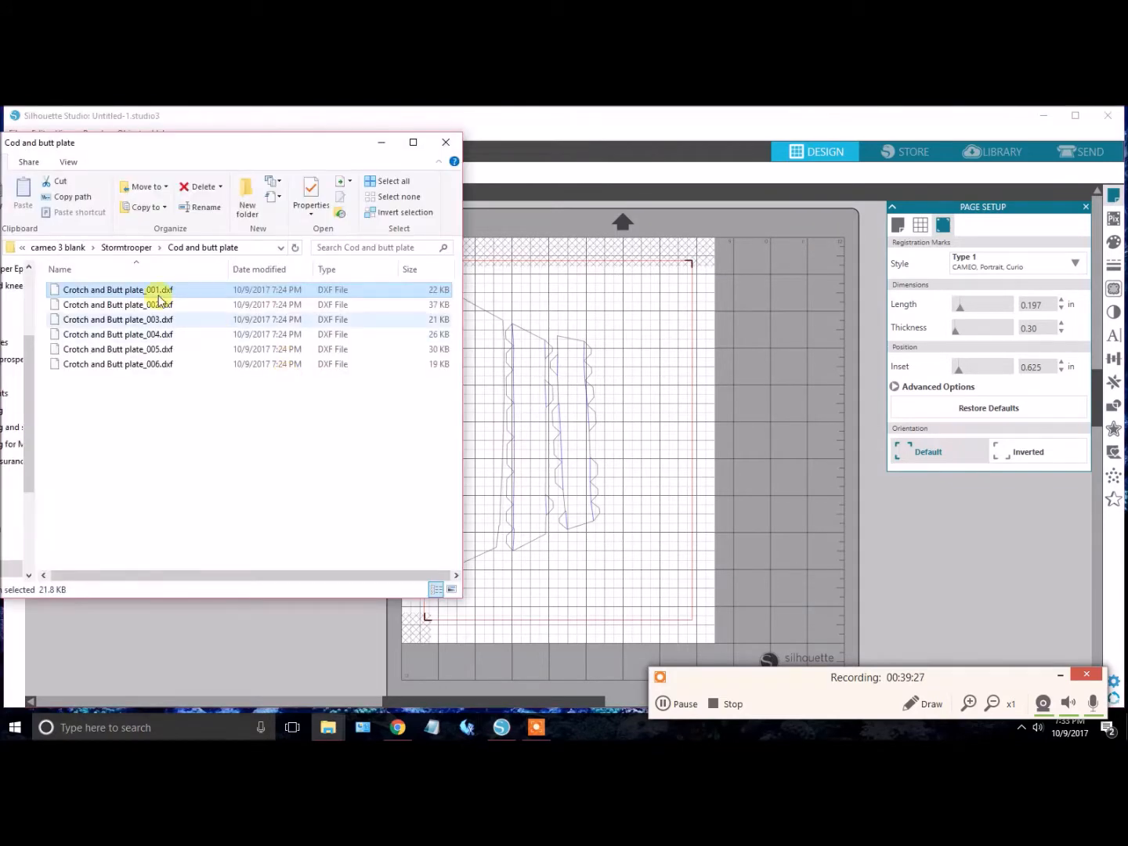
click(567, 399)
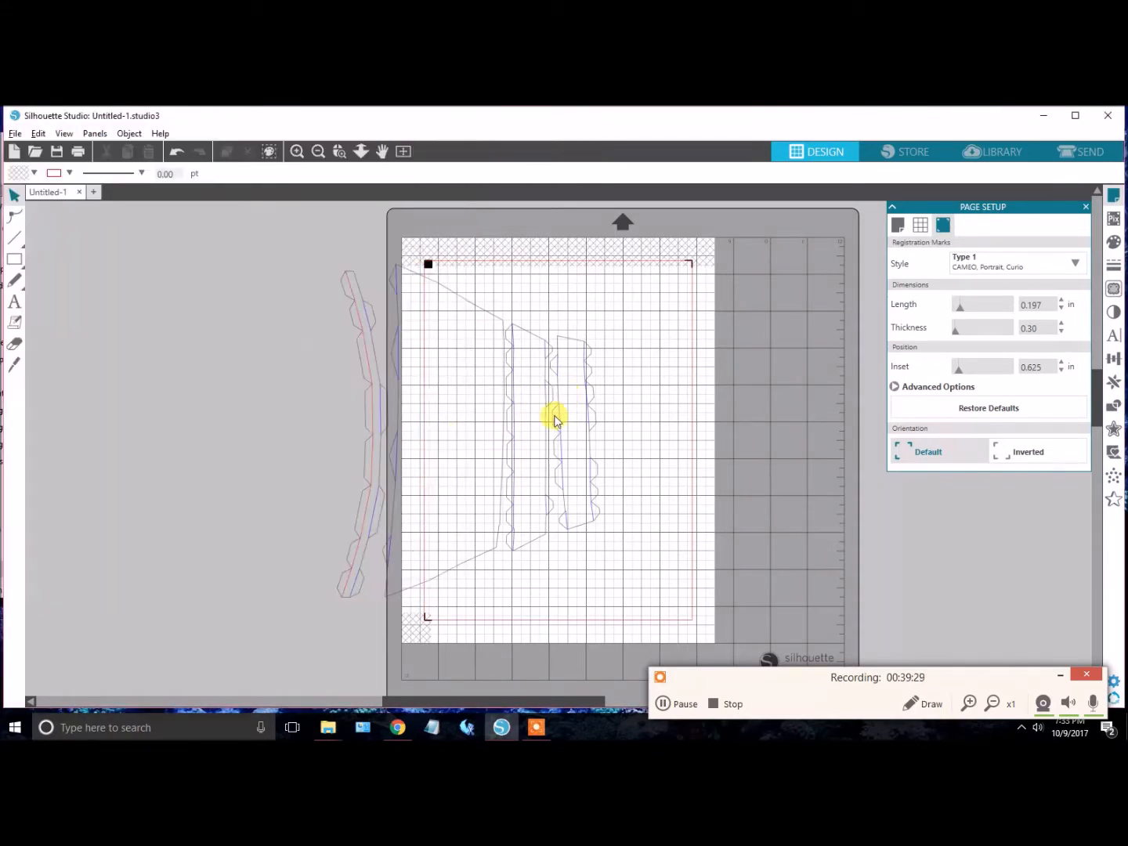
click(504, 421)
Place the Crotch and Butt plate_001.dxf pattern from the folder fully inside the page's registration mark area.
key(alt+Tab)
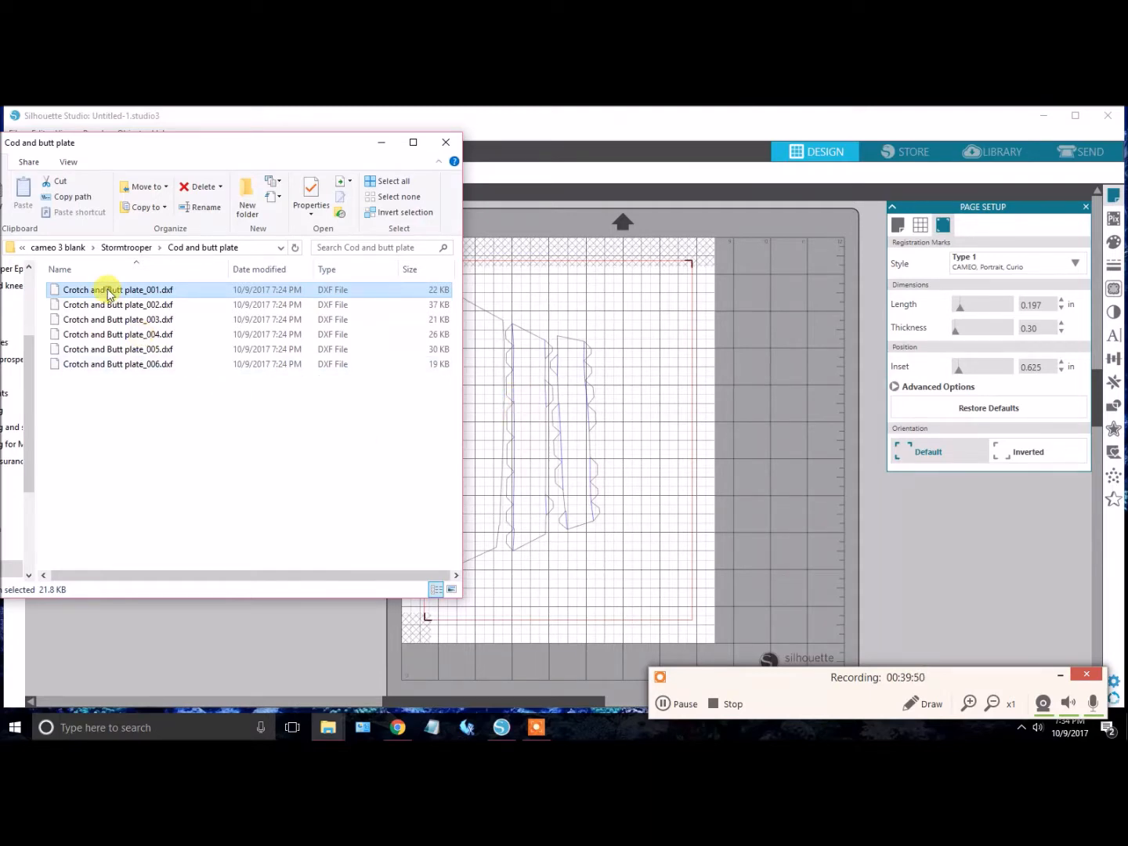
drag(109, 295, 603, 447)
click(579, 450)
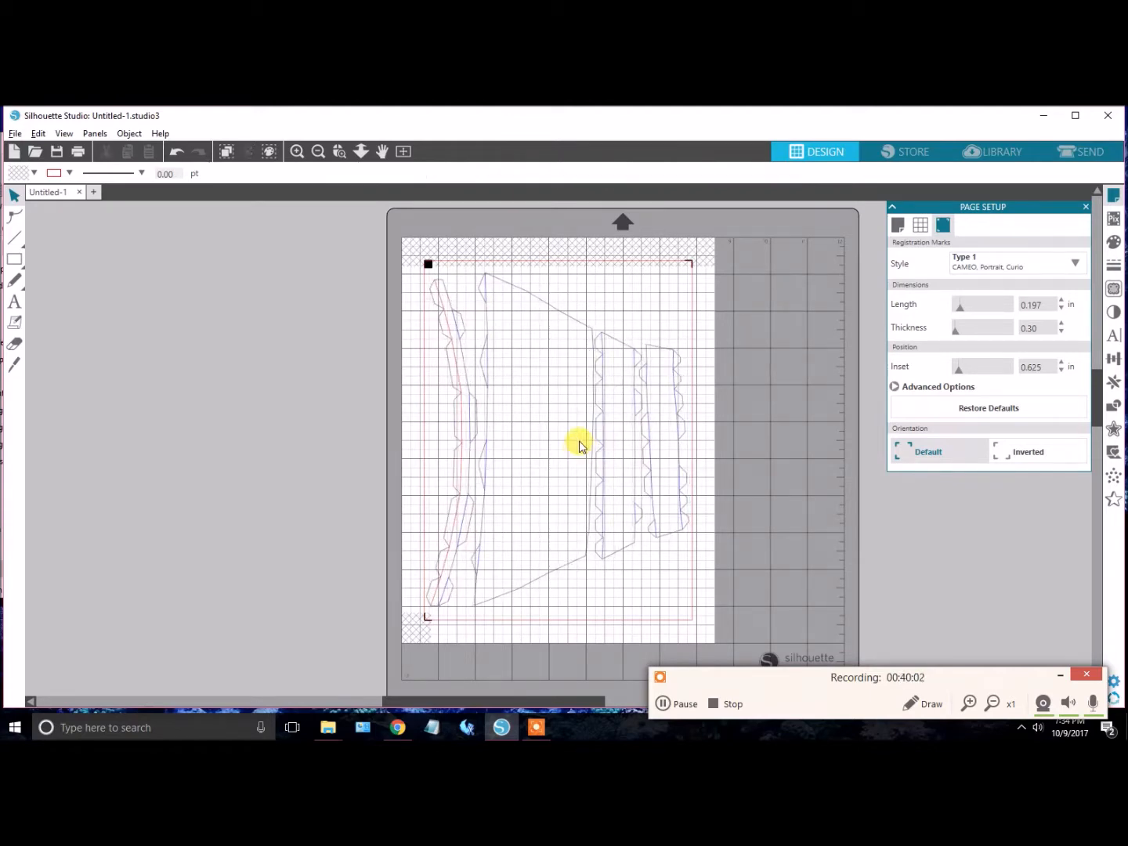
key(alt+Tab)
click(578, 444)
Turn the page's registration marks off.
click(1073, 264)
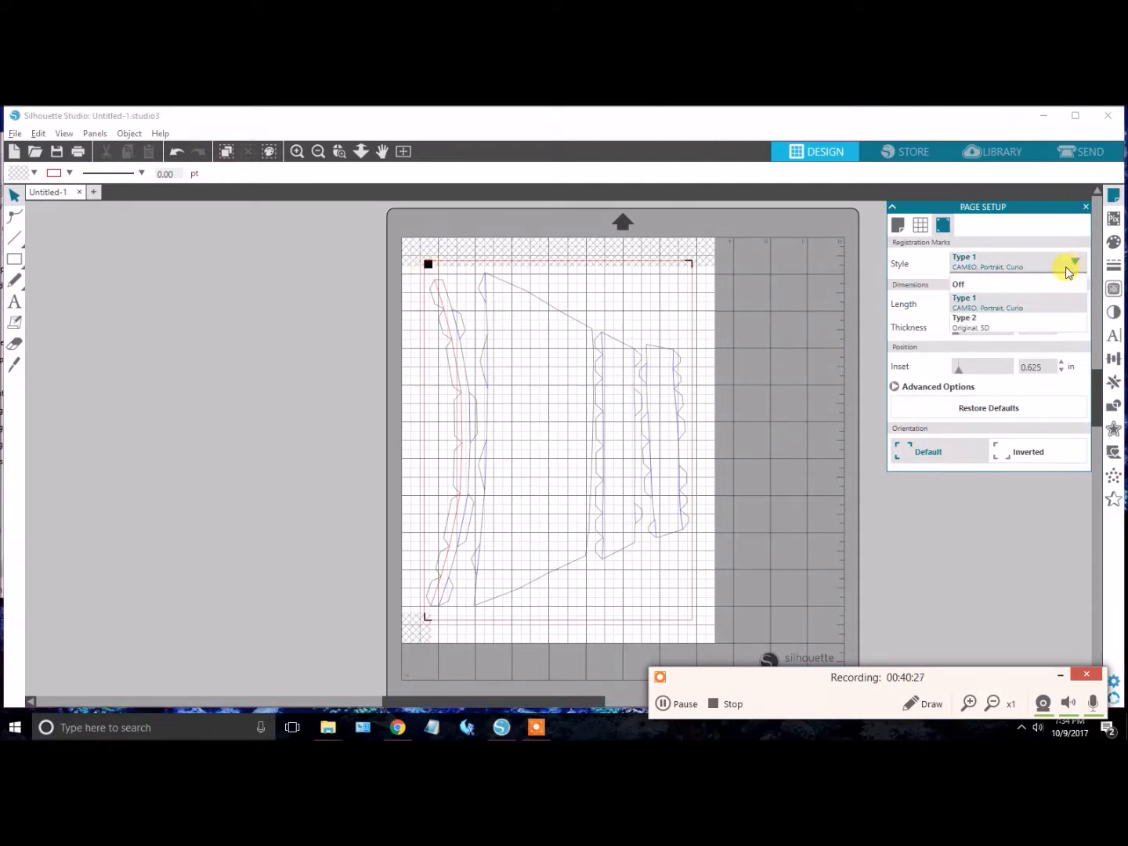
click(855, 395)
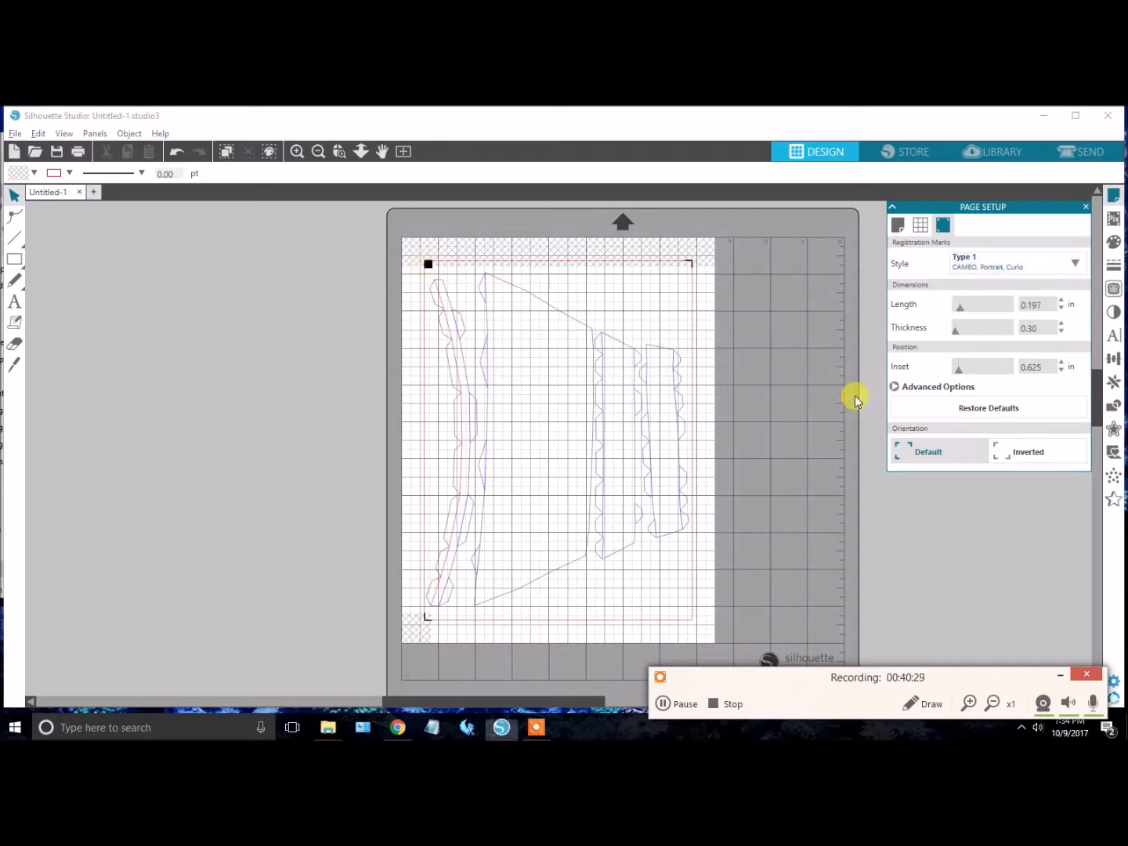
click(1073, 267)
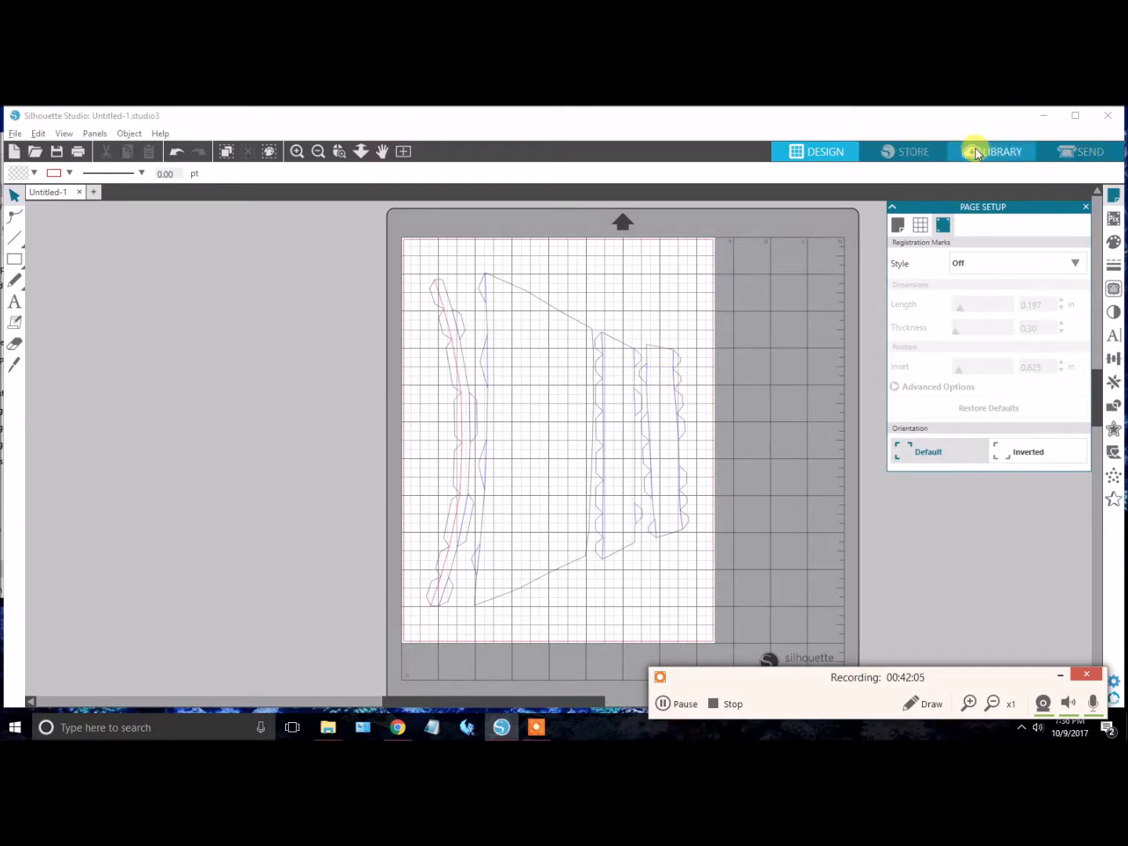
Switch to the send settings and assign the cutting actions by line color.
click(1079, 153)
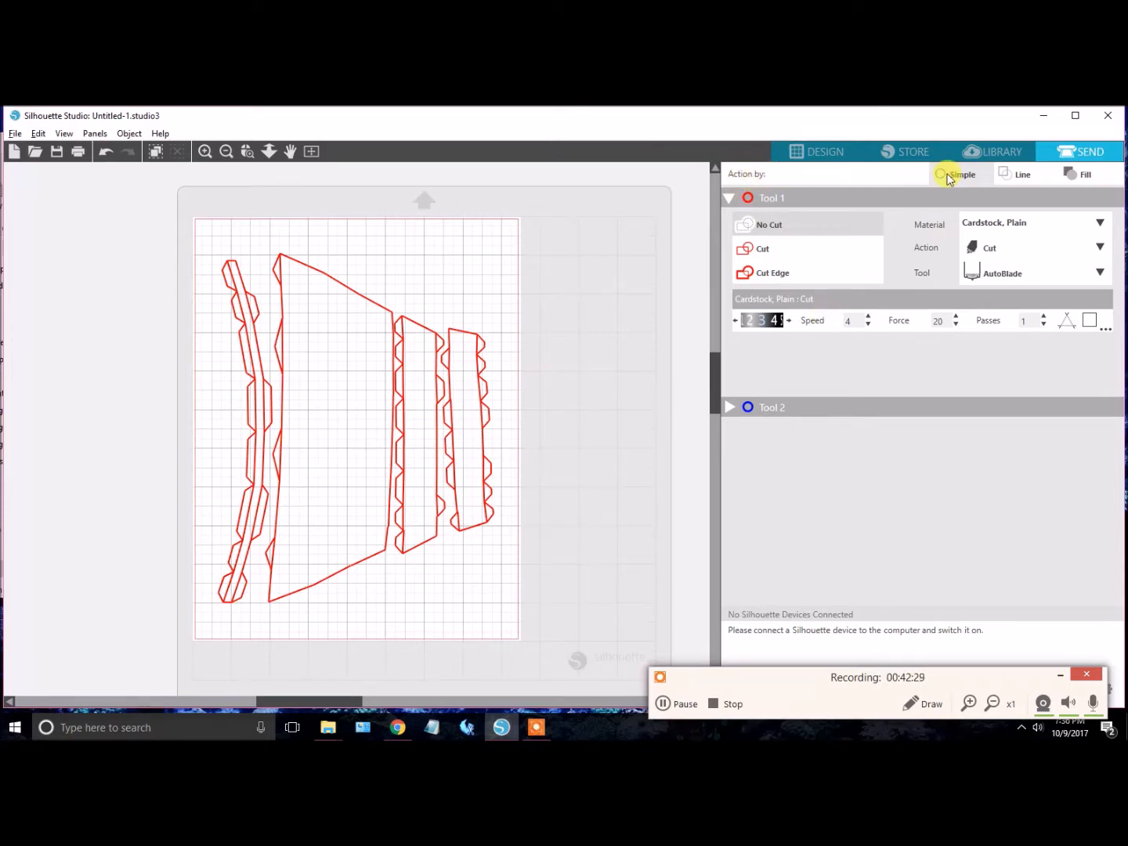
click(1011, 177)
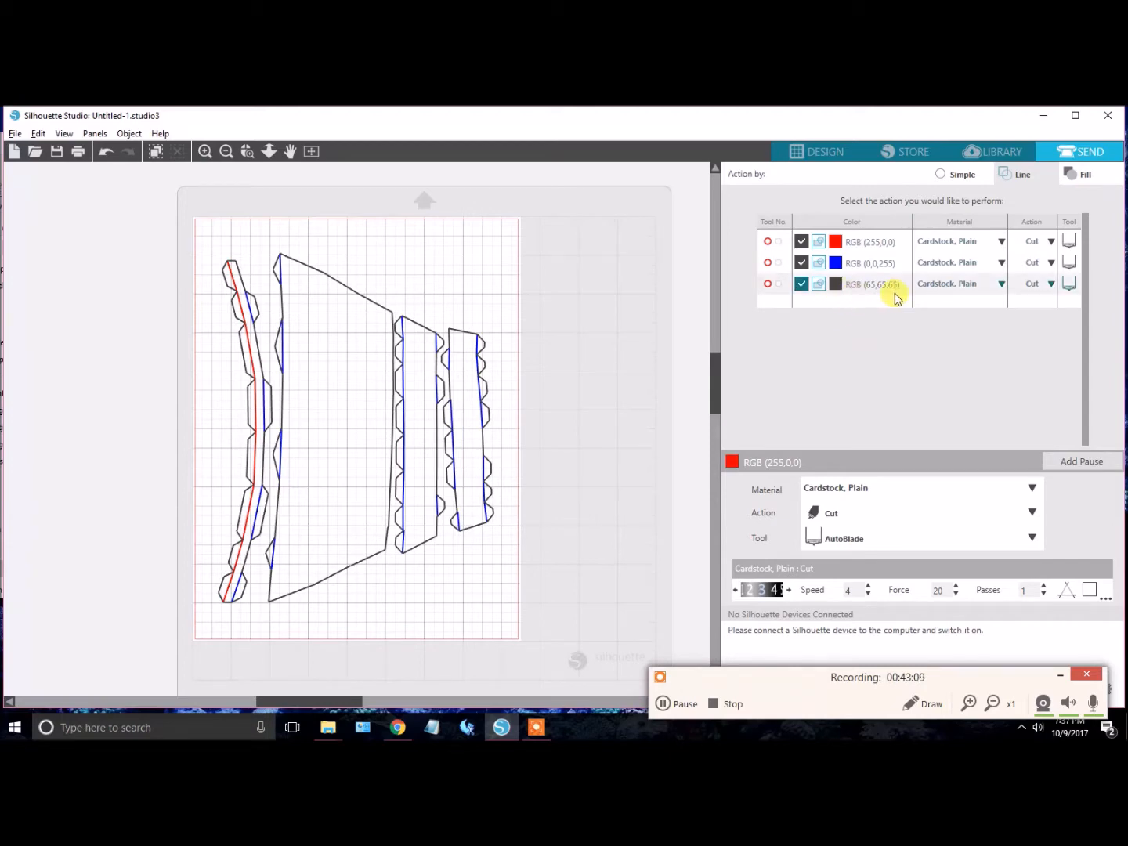
click(1051, 286)
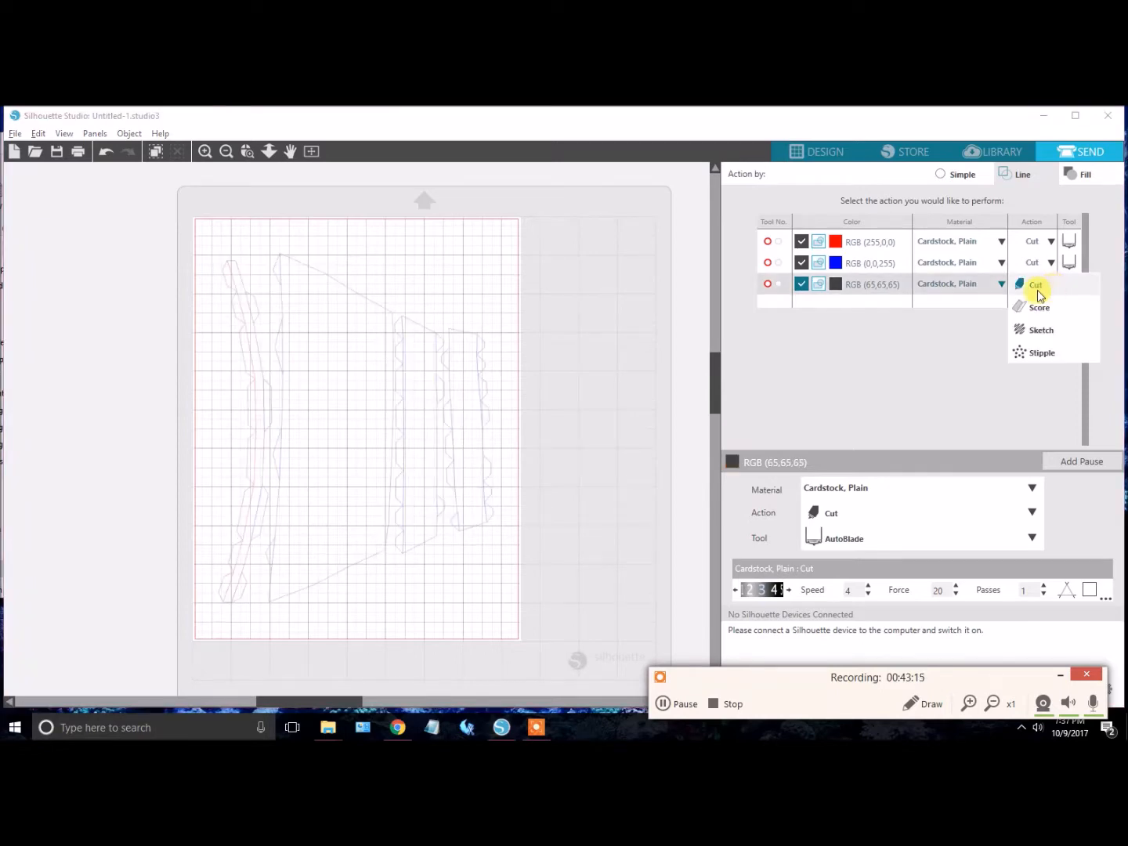
click(962, 378)
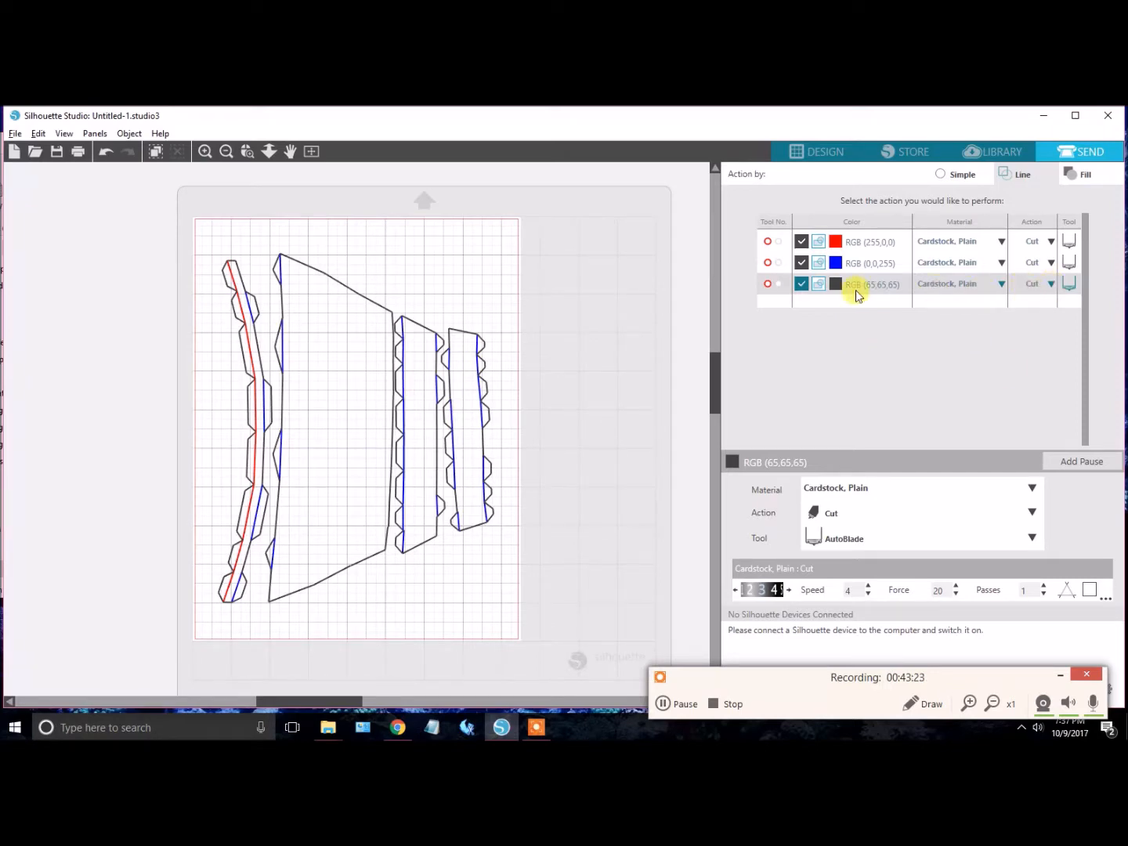
Set the action of the red RGB (255,0,0) lines to Score.
shift+click(846, 269)
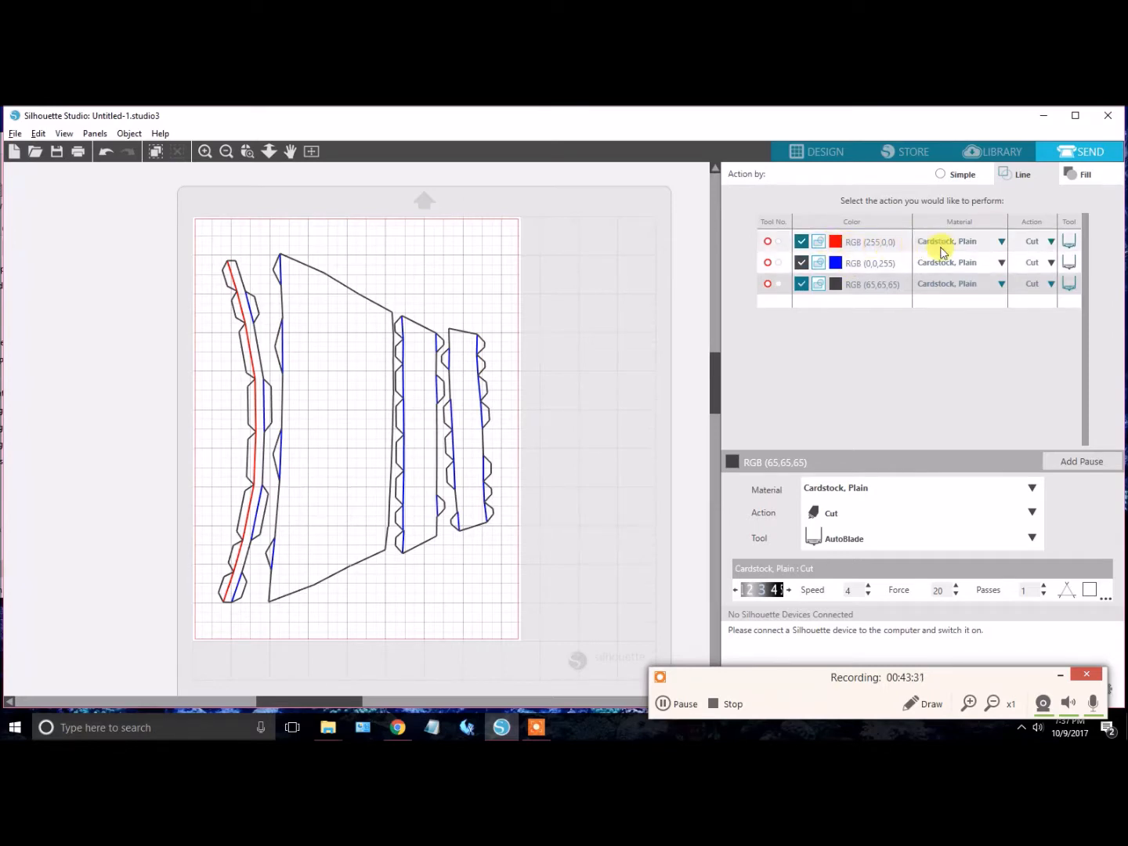
click(1052, 245)
click(1053, 245)
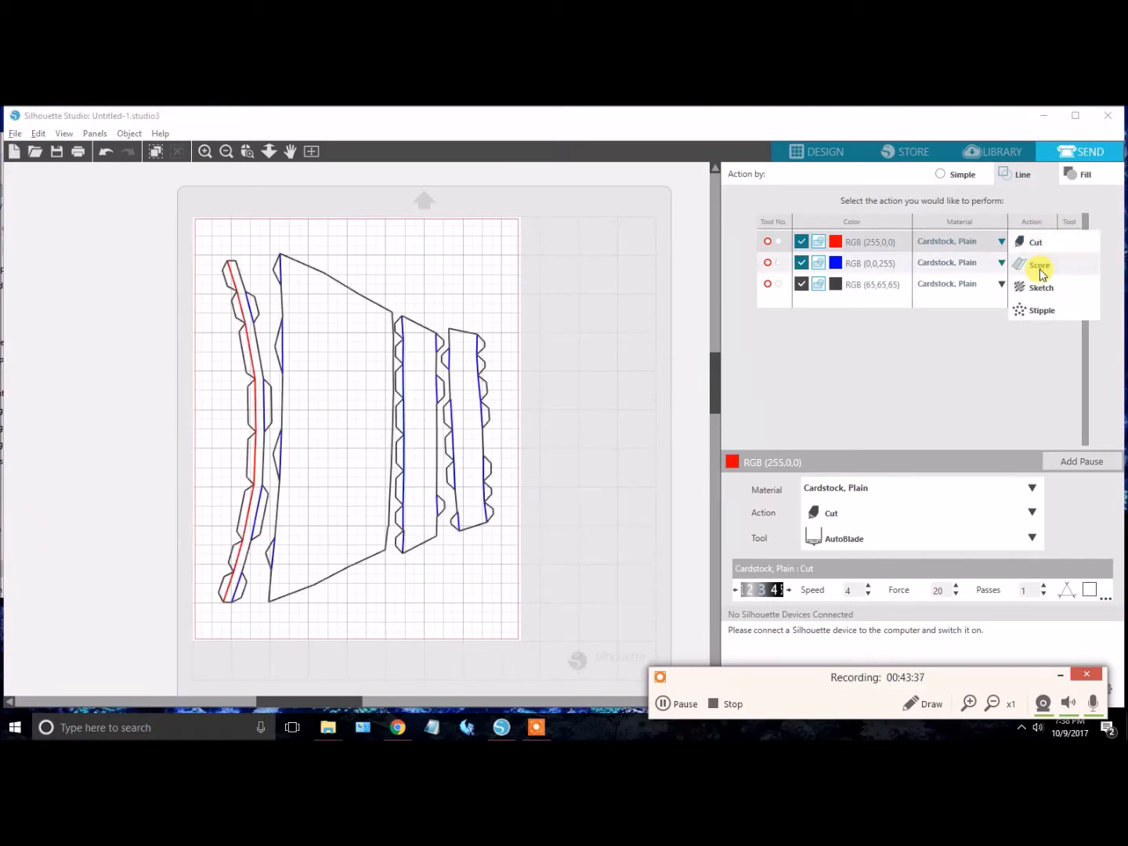
click(1039, 267)
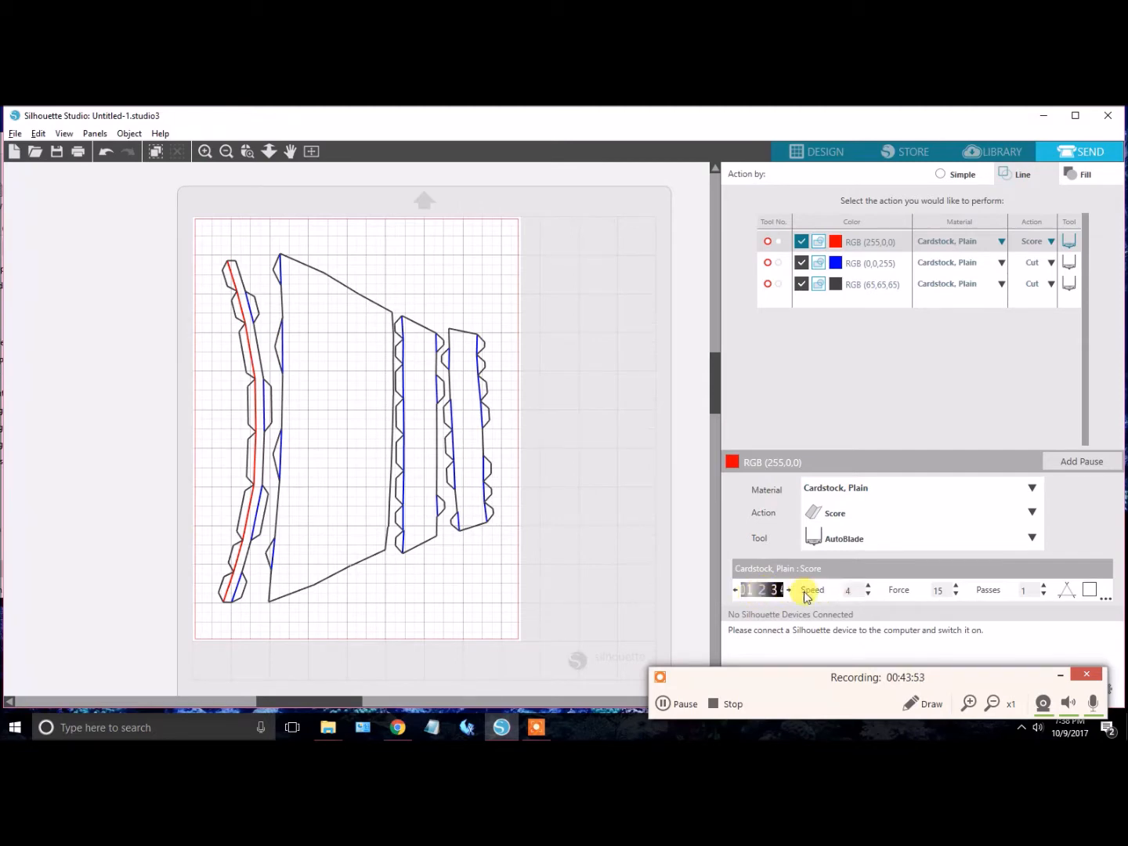
Set the red lines' score settings to blade depth 1, speed 2 and force 1.
click(736, 589)
click(869, 595)
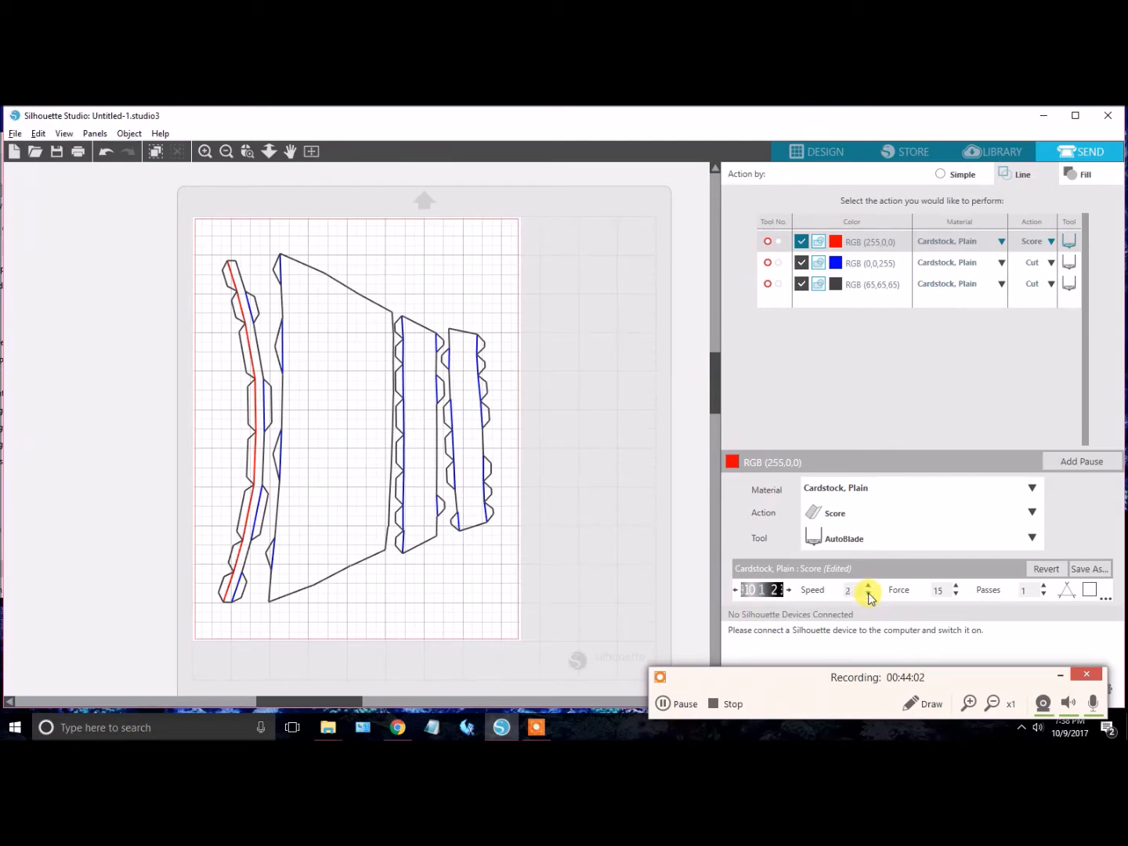
click(938, 590)
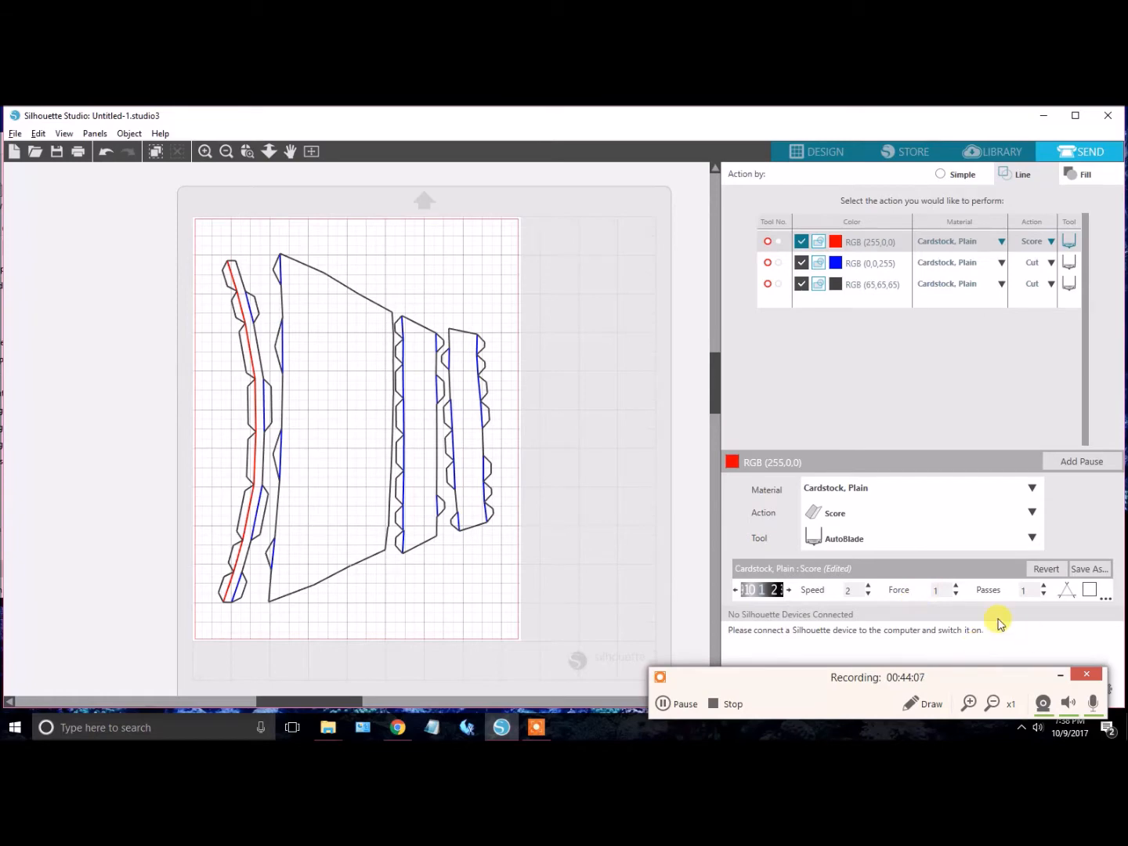
click(866, 623)
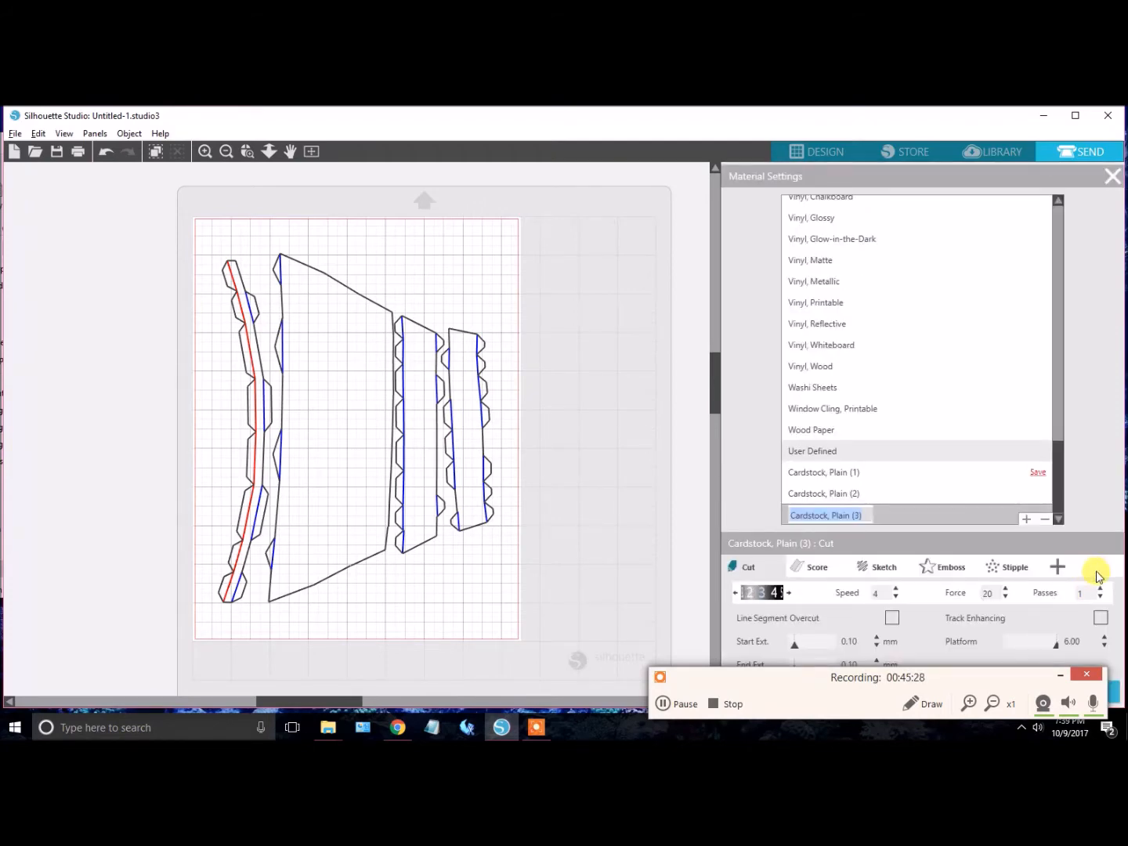
Save the red lines' score settings as a user-defined material named valley and return to the line actions.
text(valley)
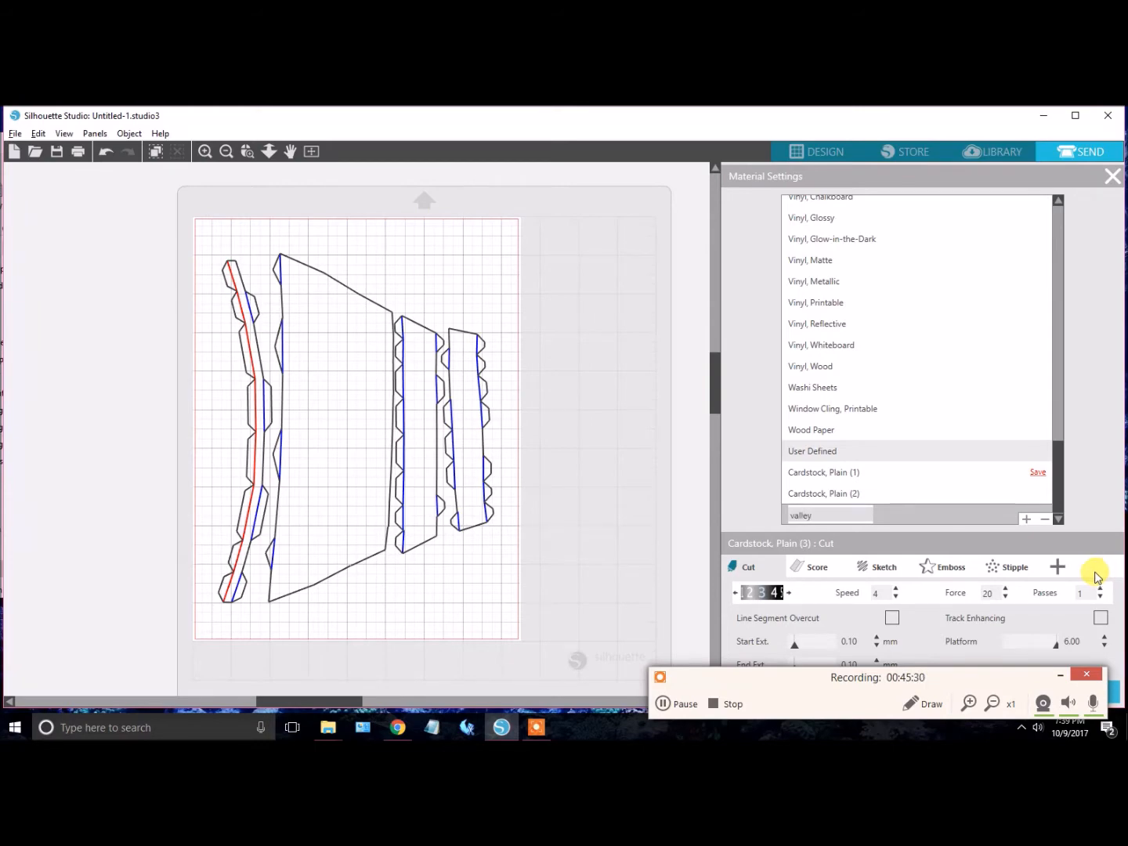
key(Return)
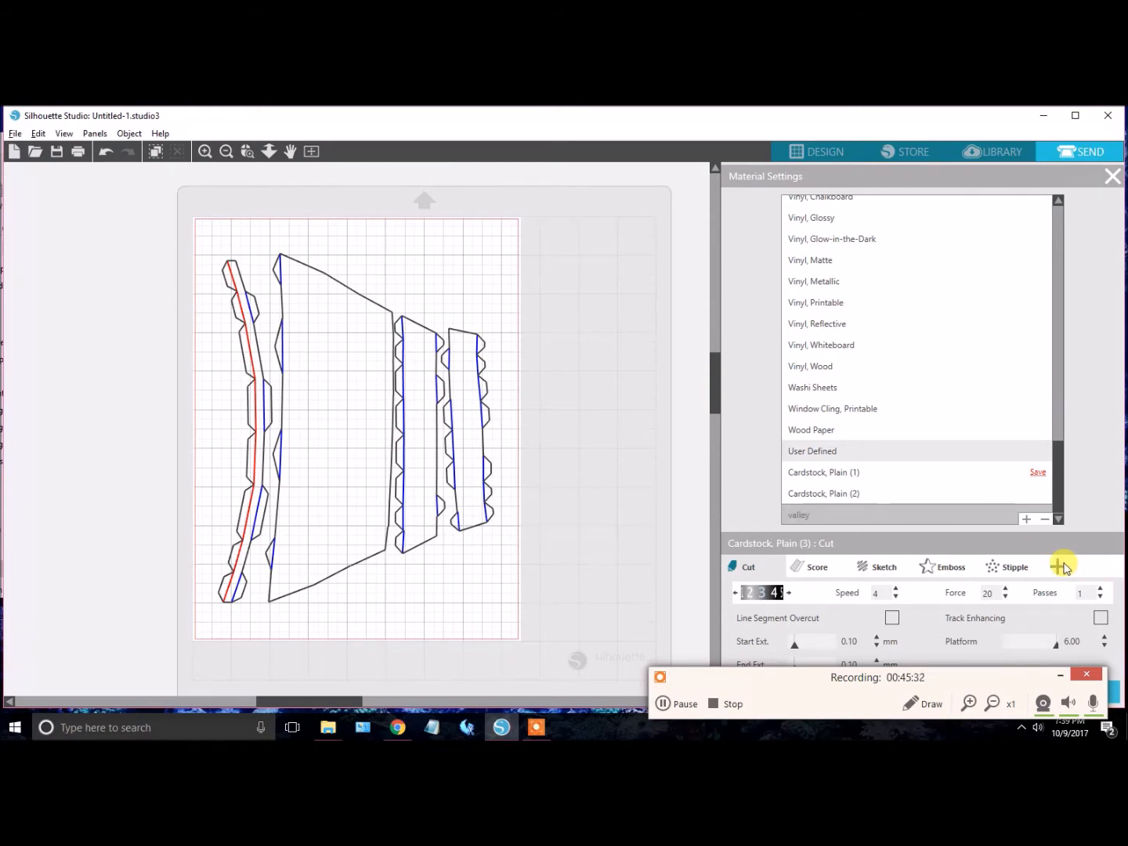
click(1111, 176)
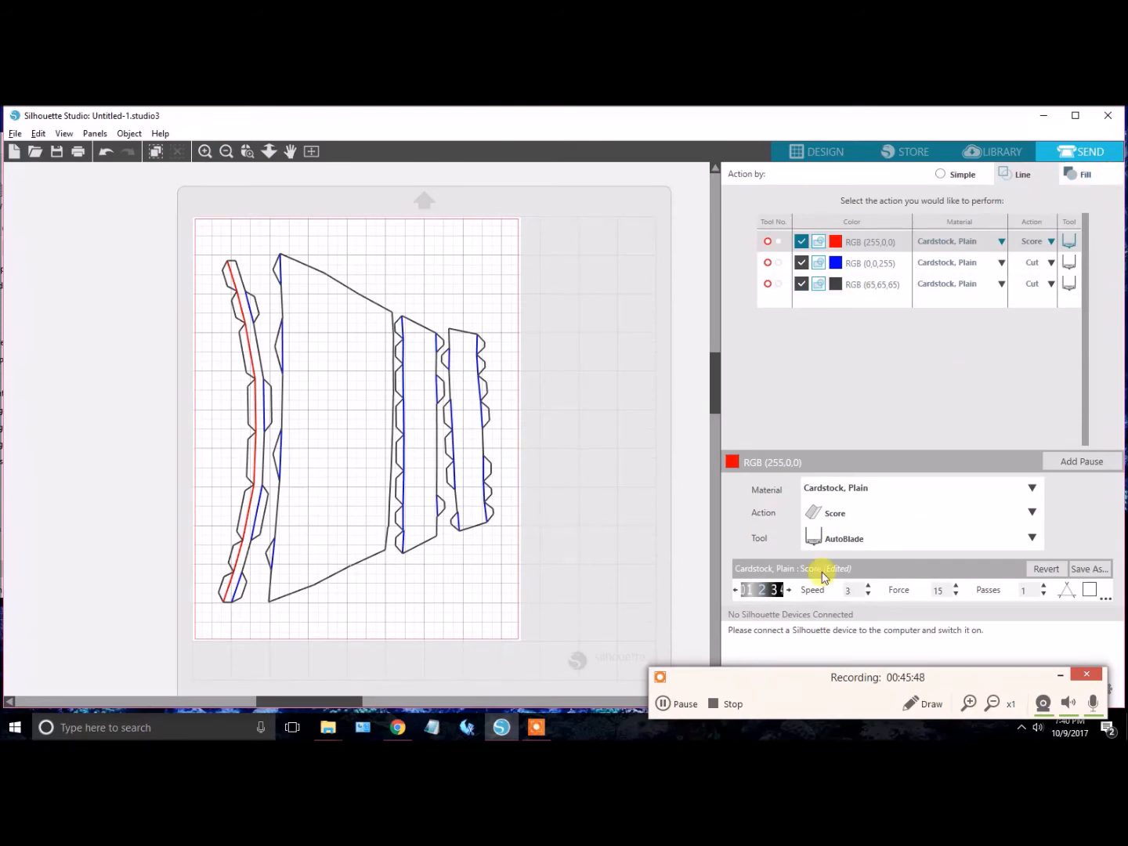
Assign the user-defined valley material to the red RGB (255,0,0) lines.
click(1003, 243)
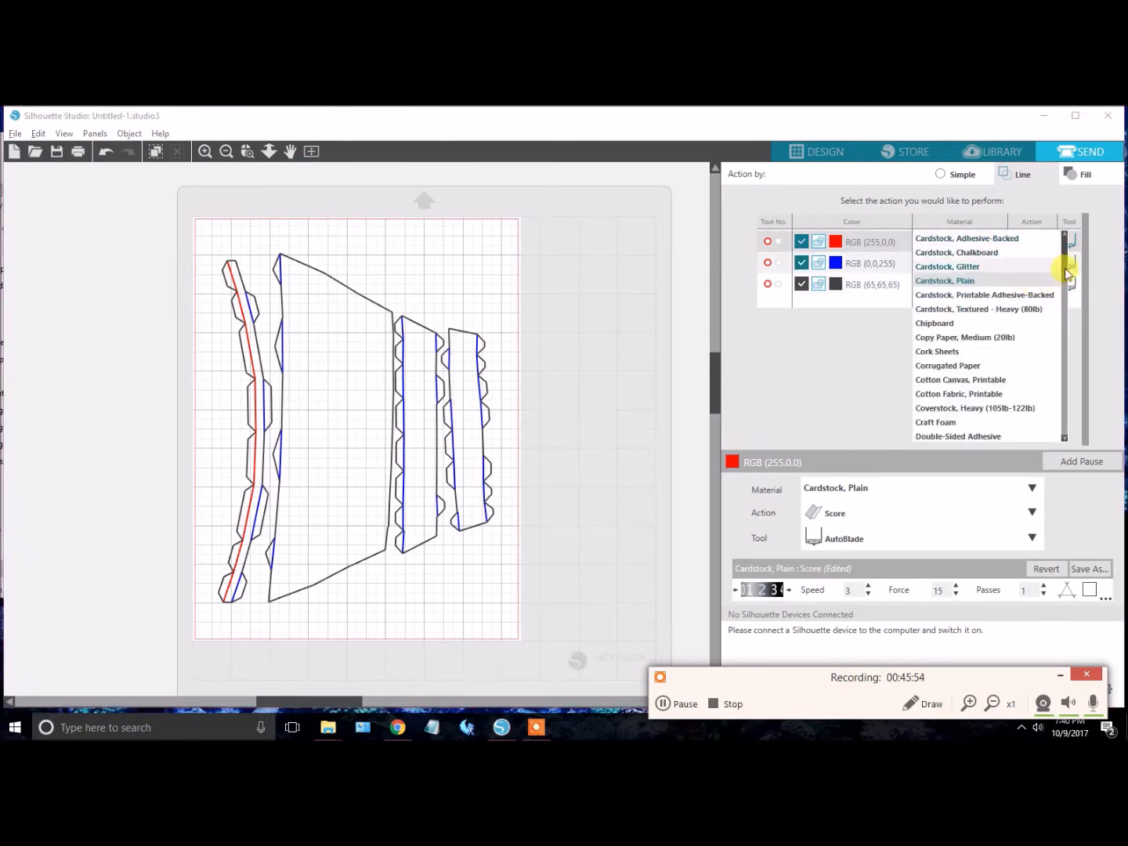
drag(1065, 271, 1063, 441)
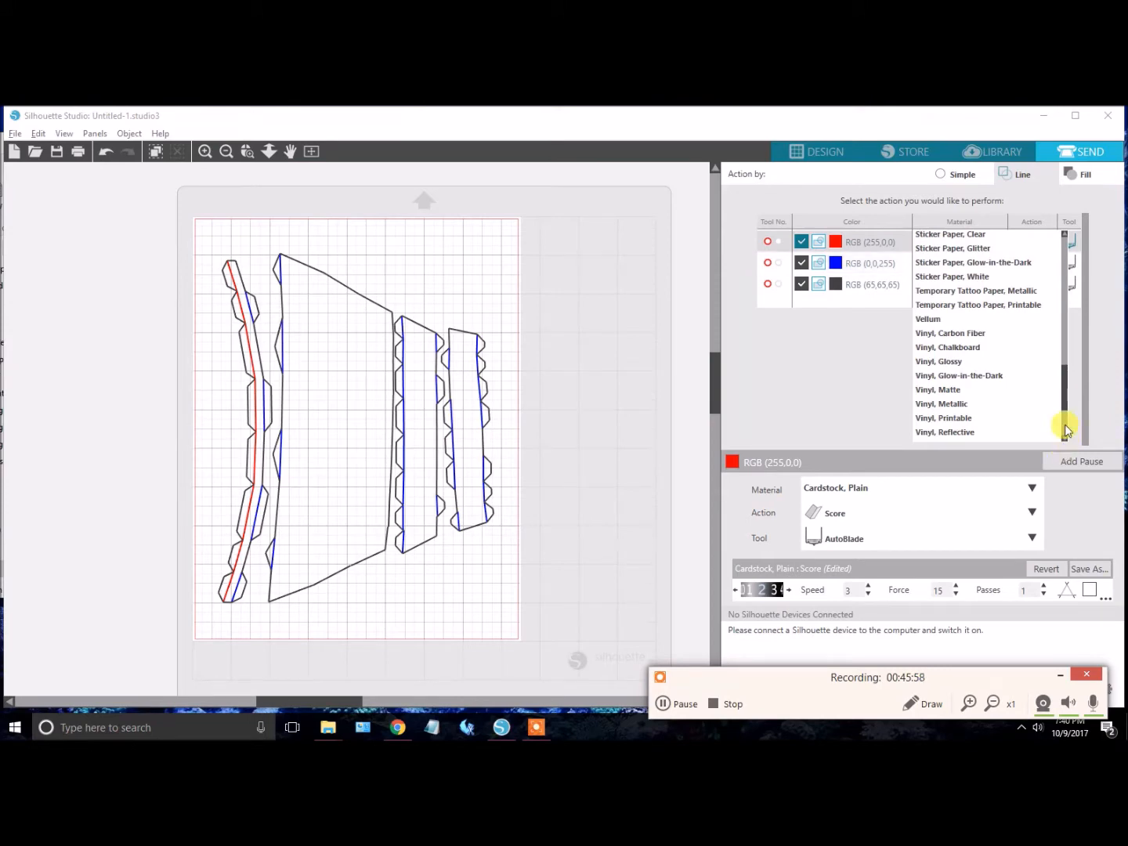
scroll(1061, 399, down, 5)
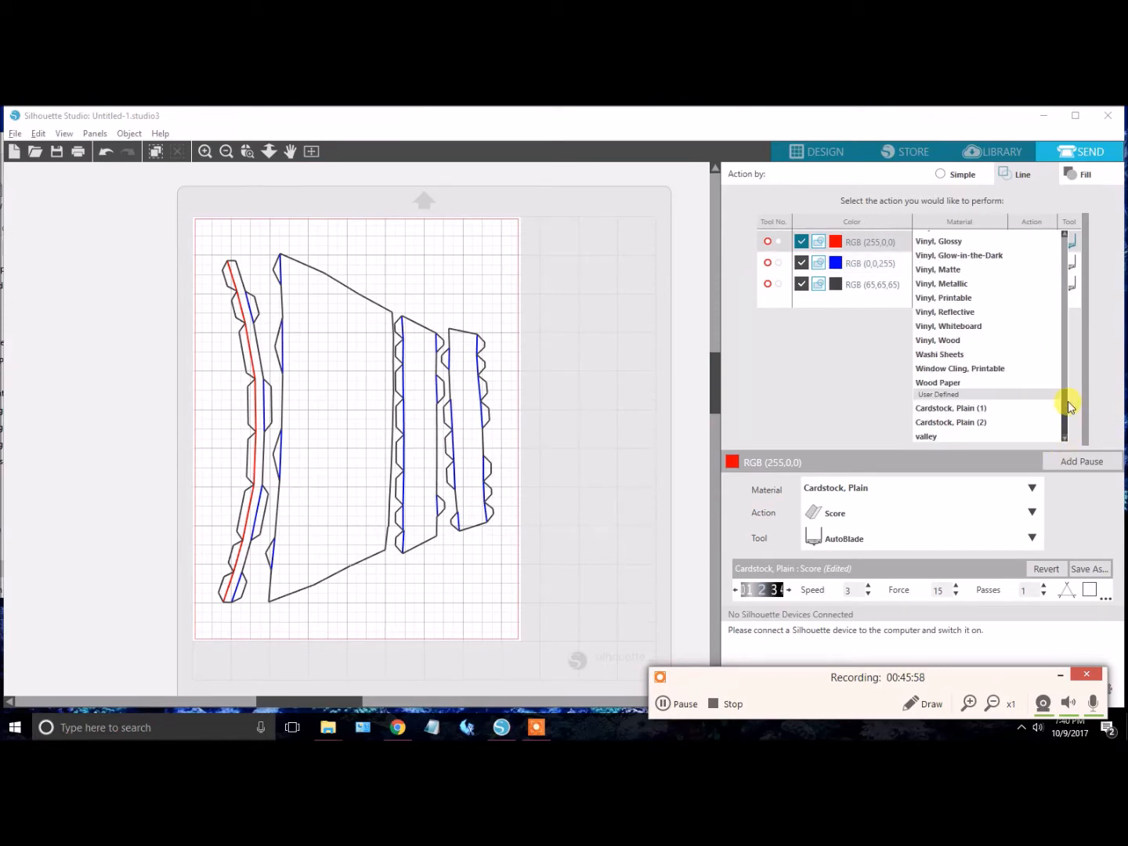
click(927, 437)
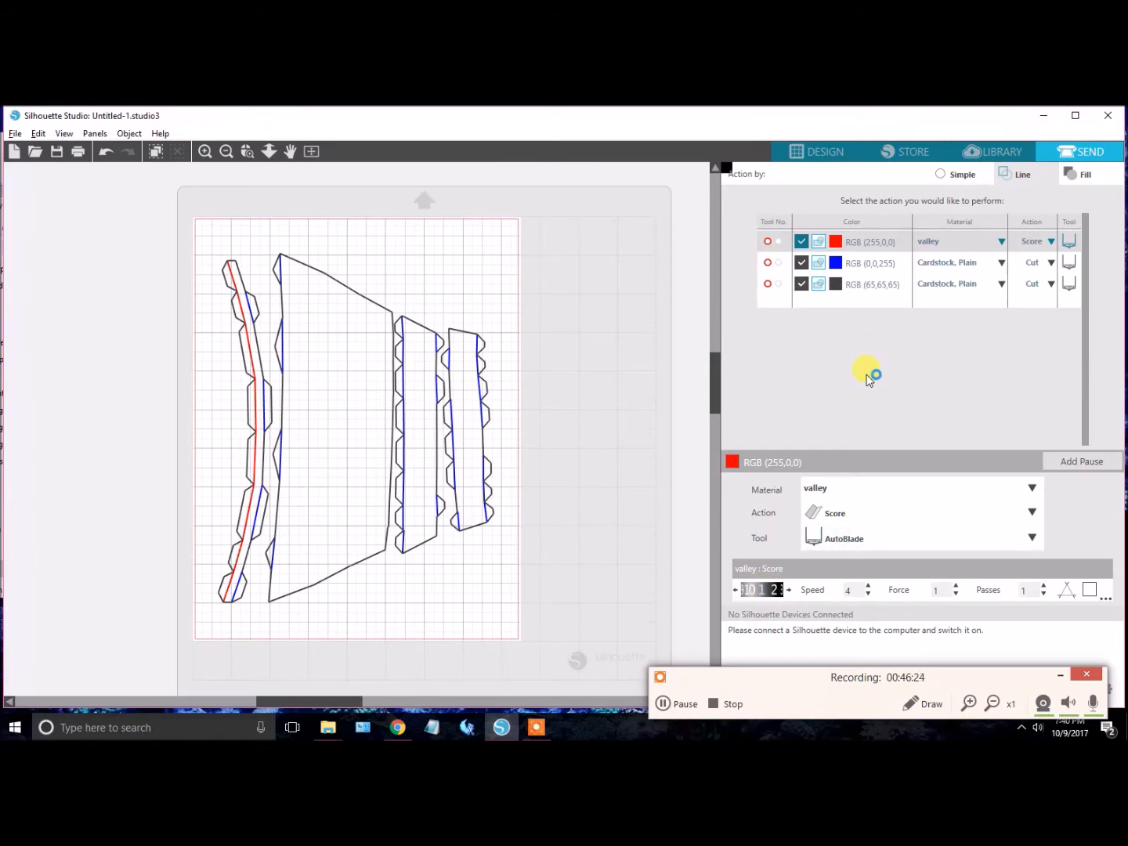
Set the blue RGB (0,0,255) lines' cut settings to blade depth 1 and force 1.
click(870, 264)
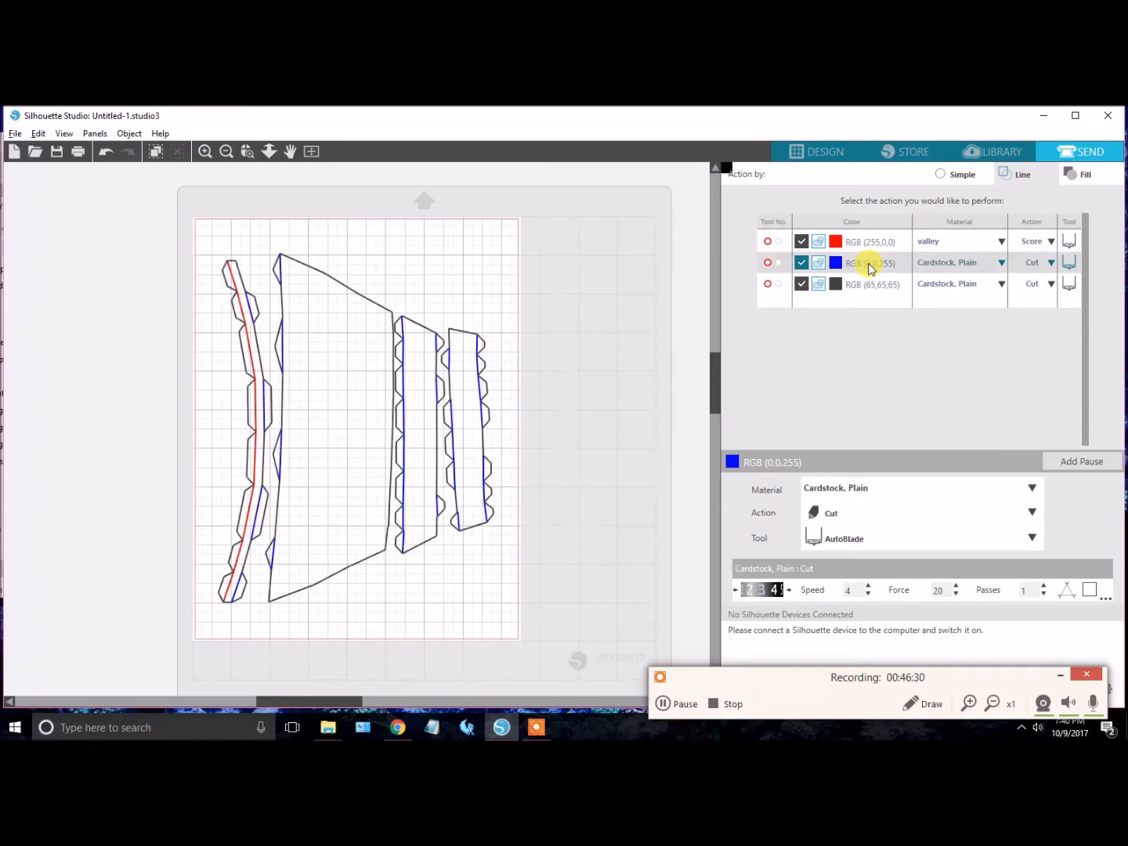
click(736, 591)
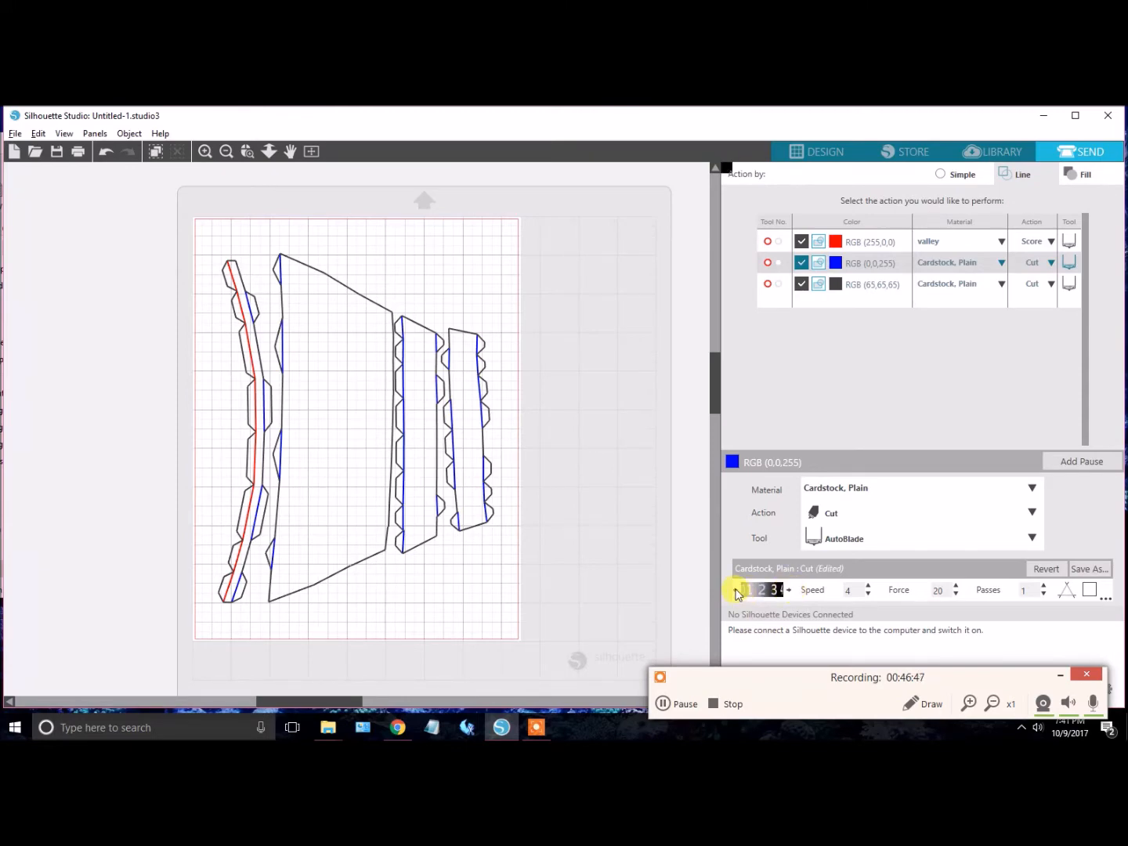
click(735, 589)
click(943, 589)
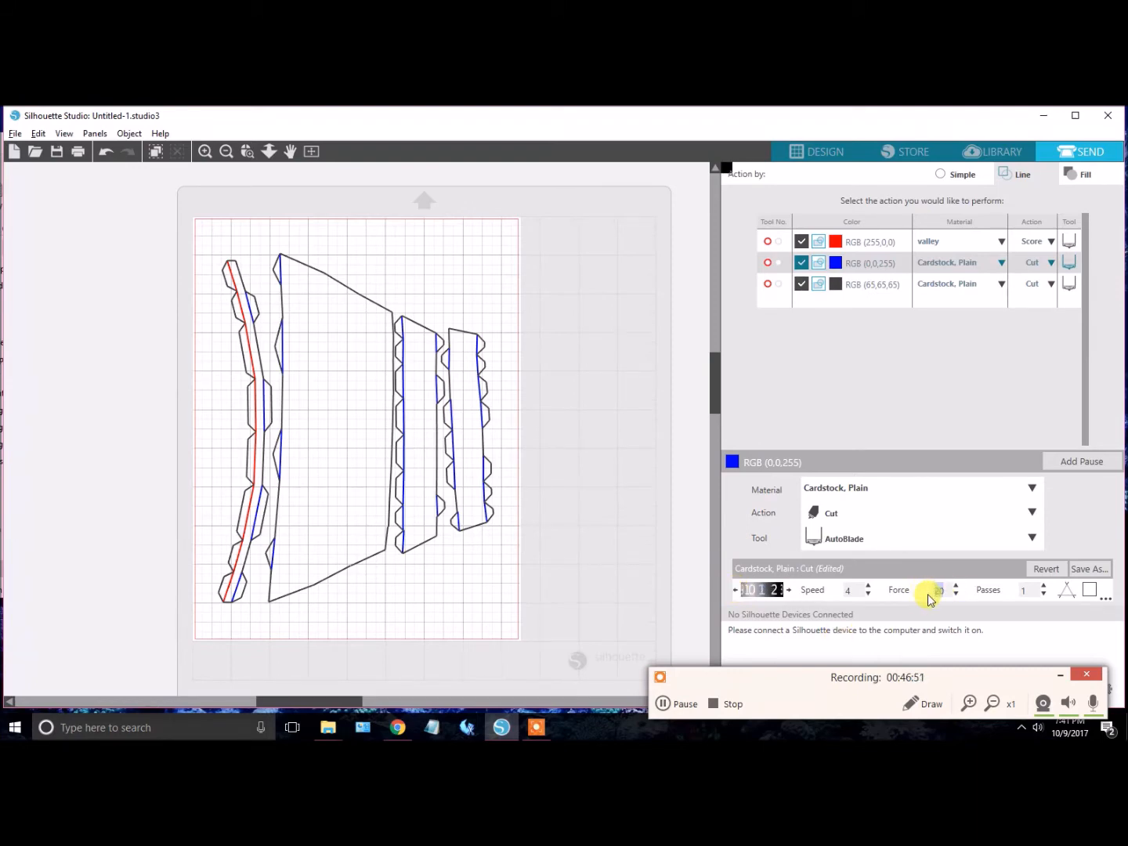
text(1)
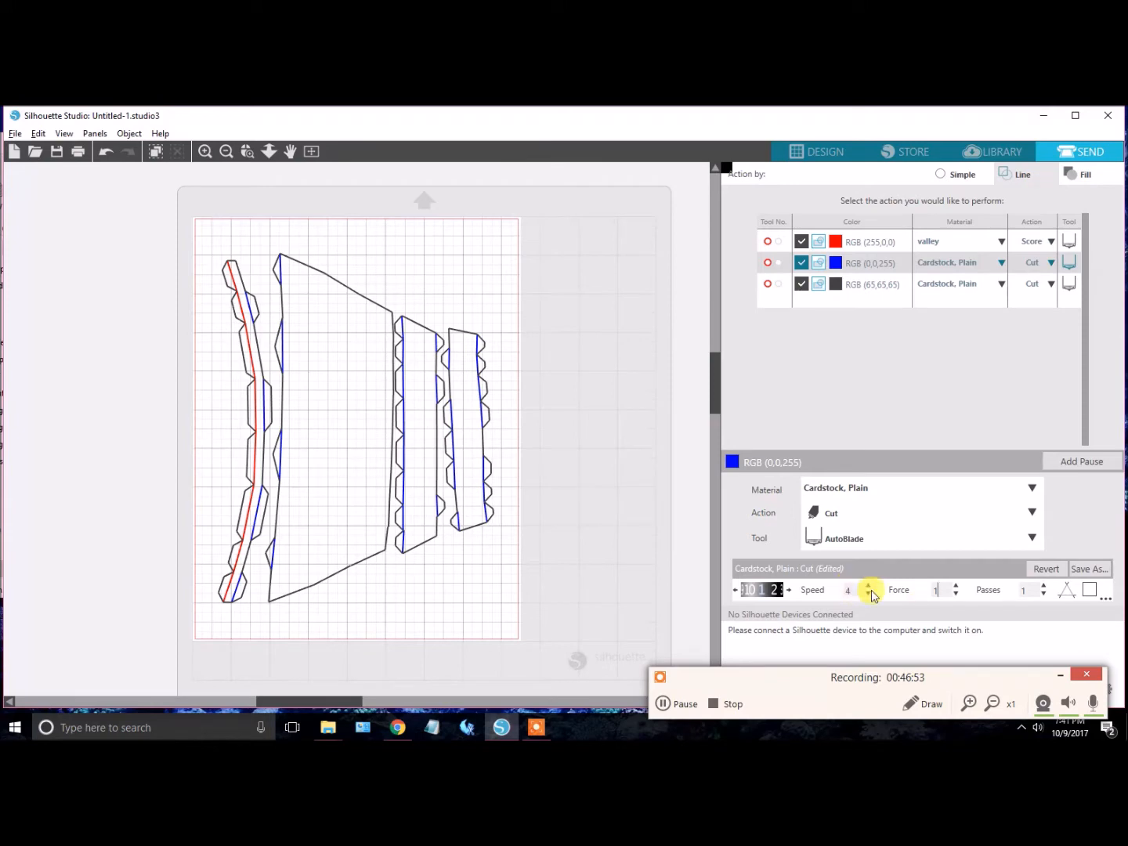
Save the blue lines' settings as a user-defined material named mountain and return to the line actions.
click(1088, 578)
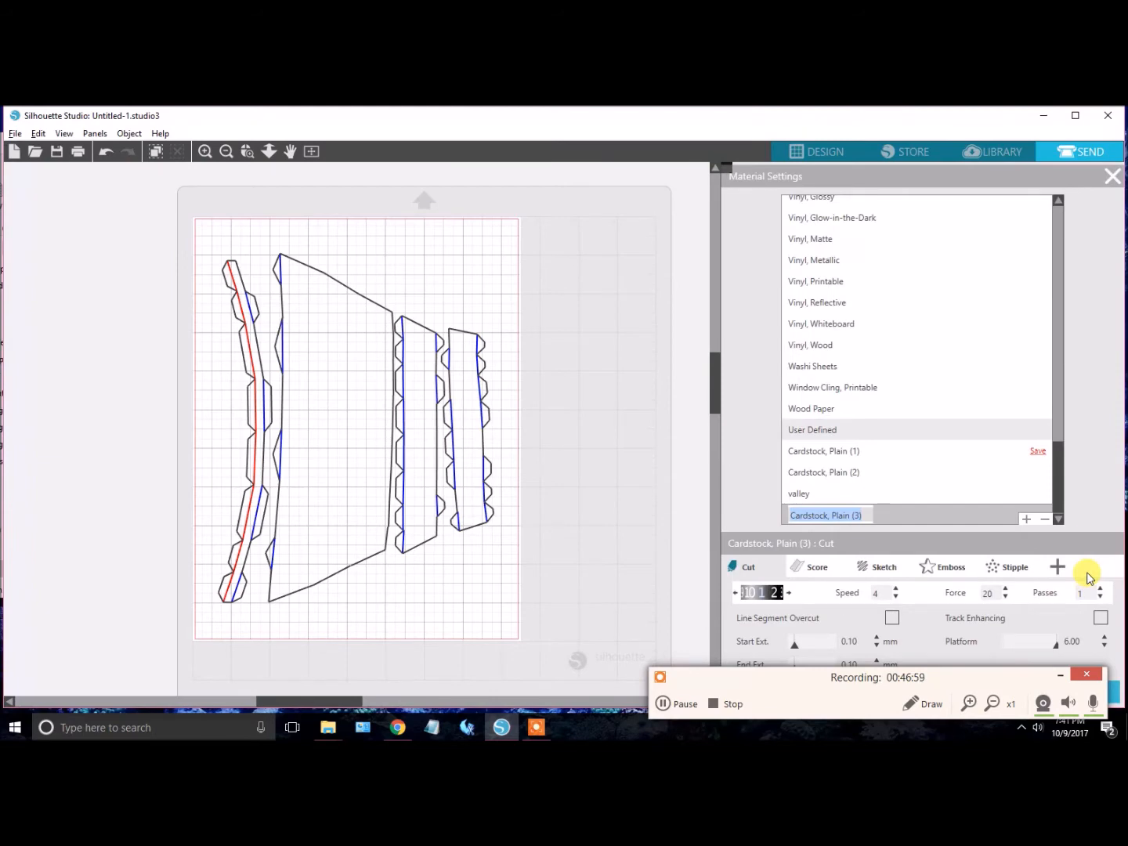
text(mountain)
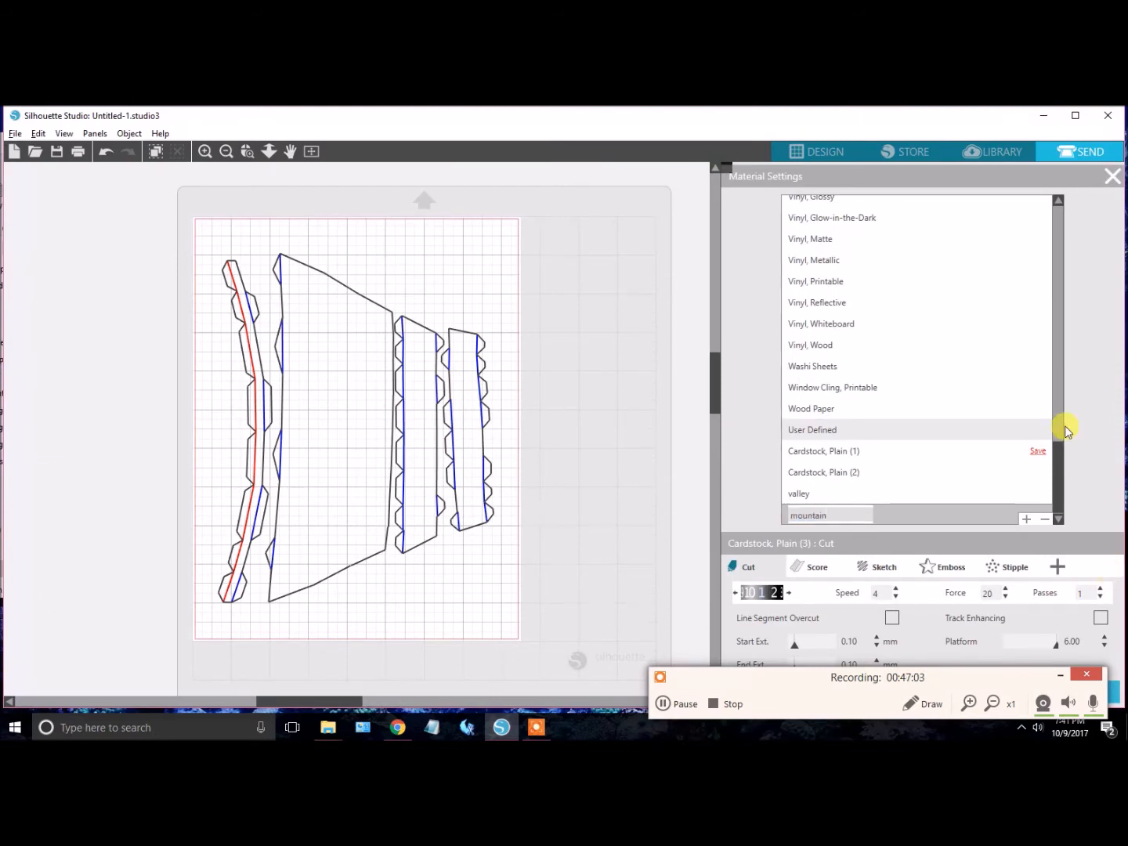
click(1081, 260)
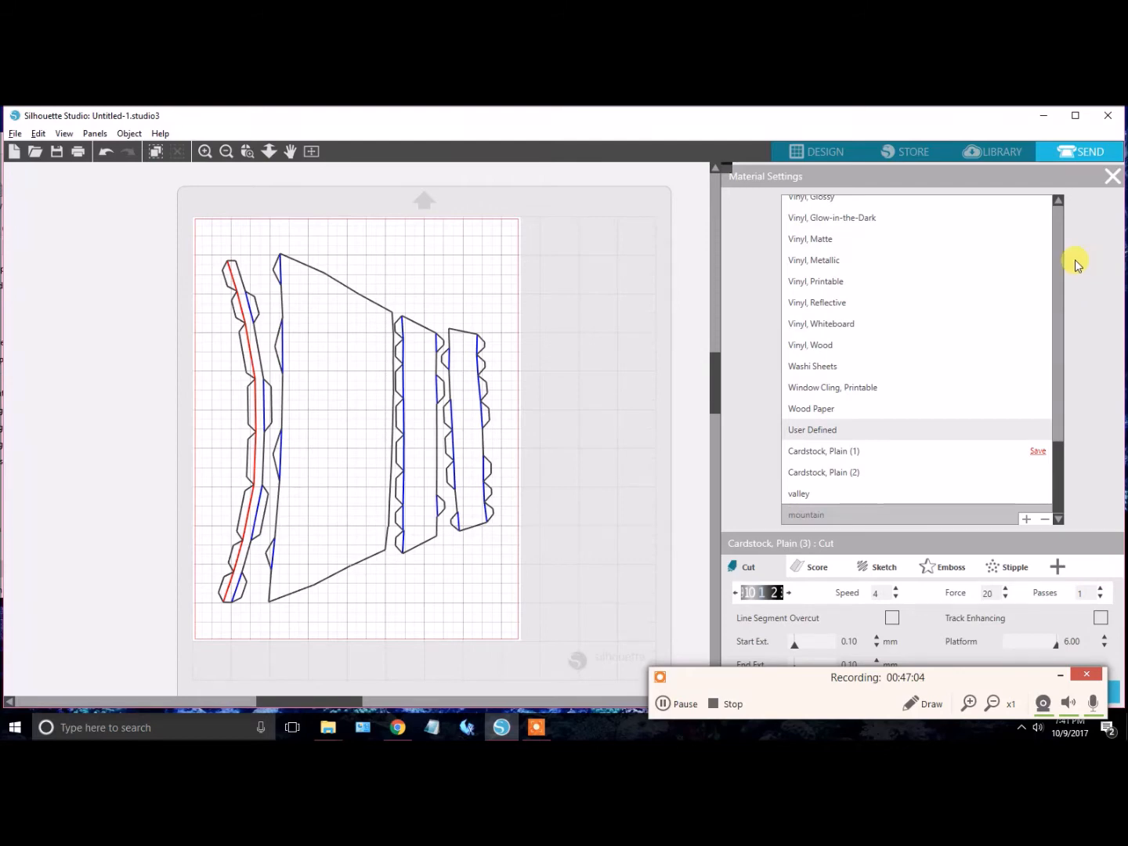
click(1112, 176)
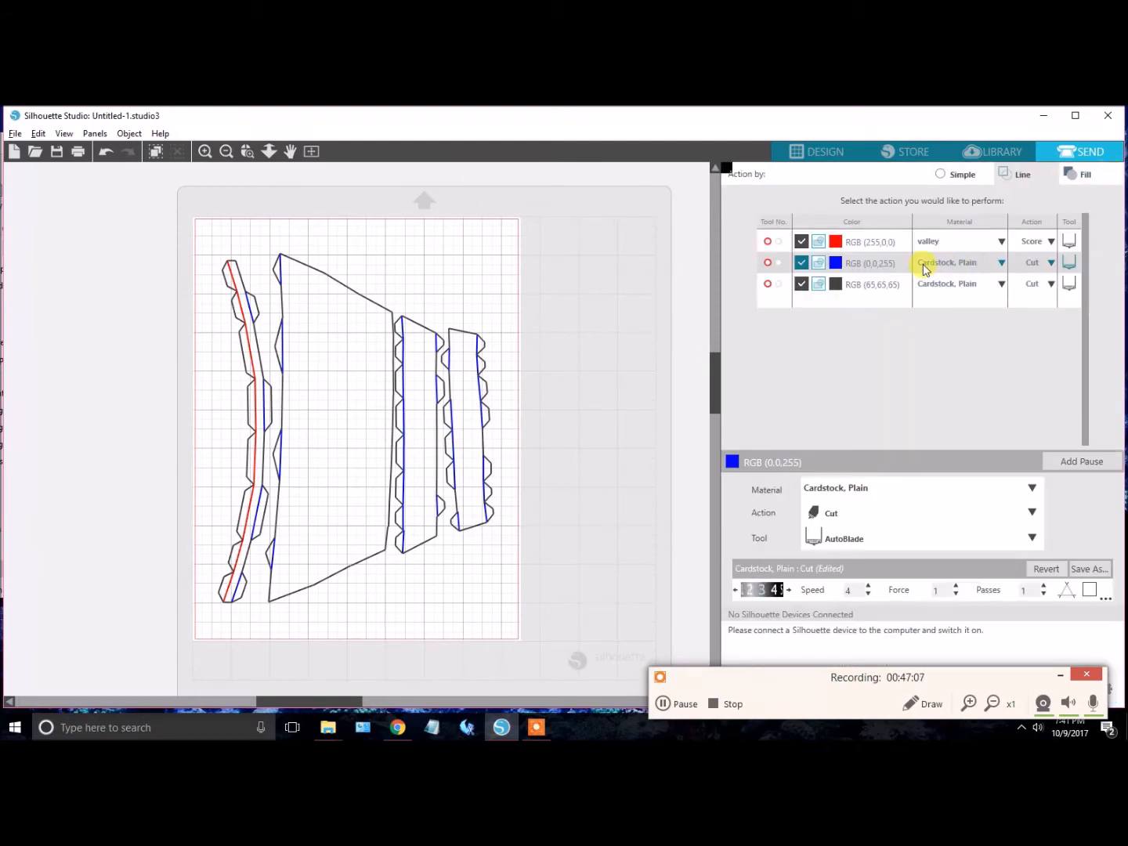
Assign the user-defined mountain material to the blue RGB (0,0,255) lines.
click(1002, 263)
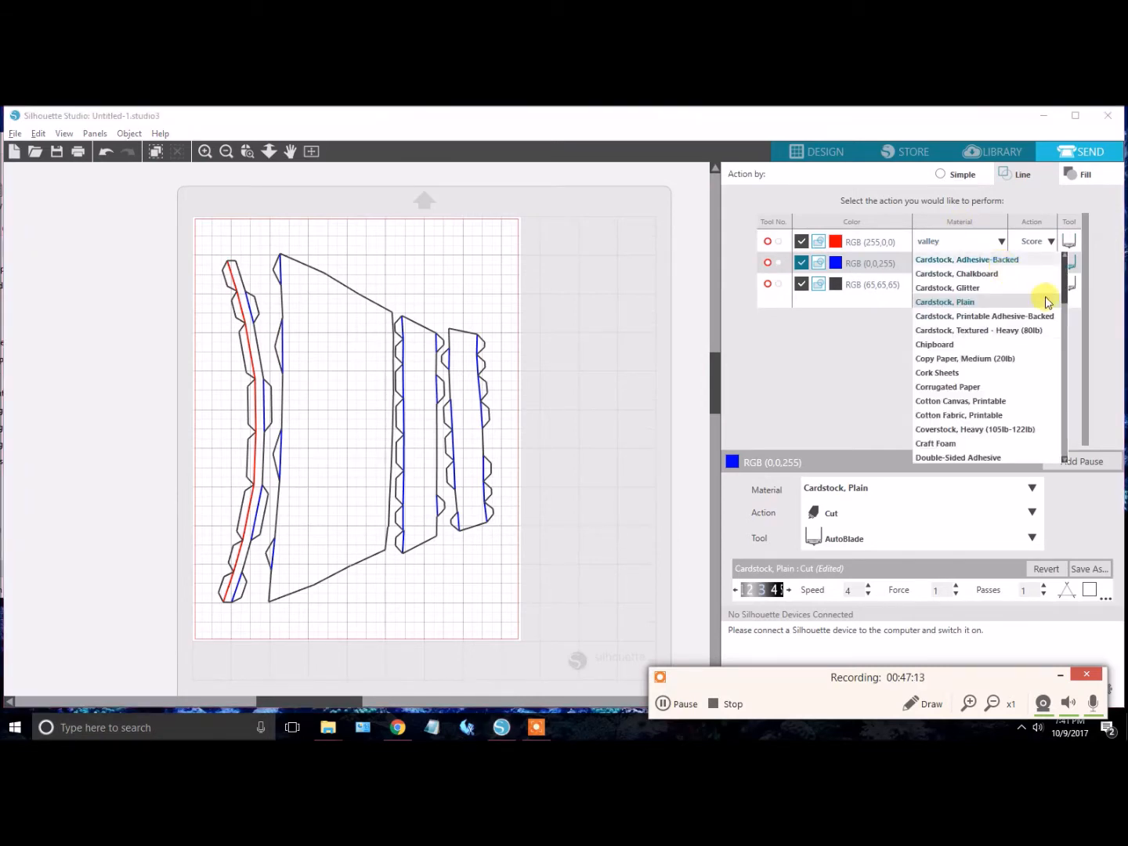
scroll(1065, 403, down, 10)
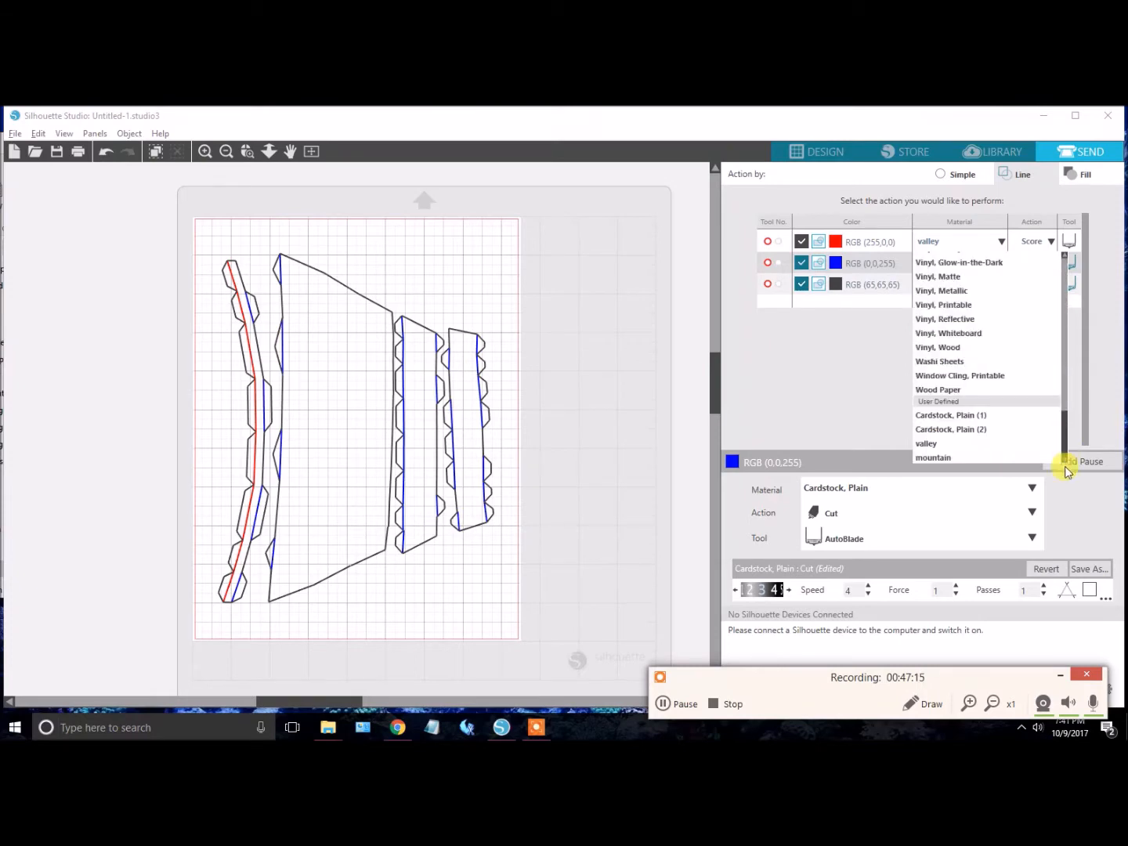
click(932, 459)
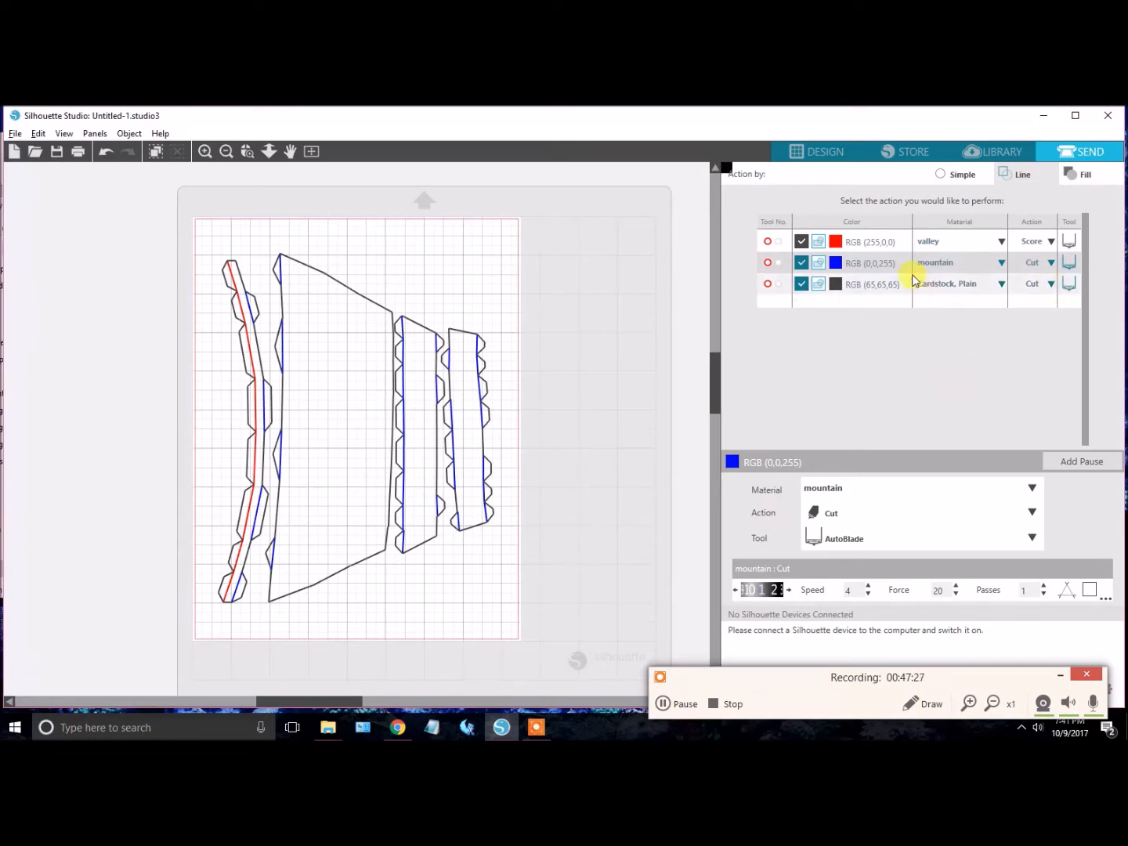
Set the dark gray RGB (65,65,65) lines' cut settings to blade depth 4, speed 4 and force 1.
click(880, 292)
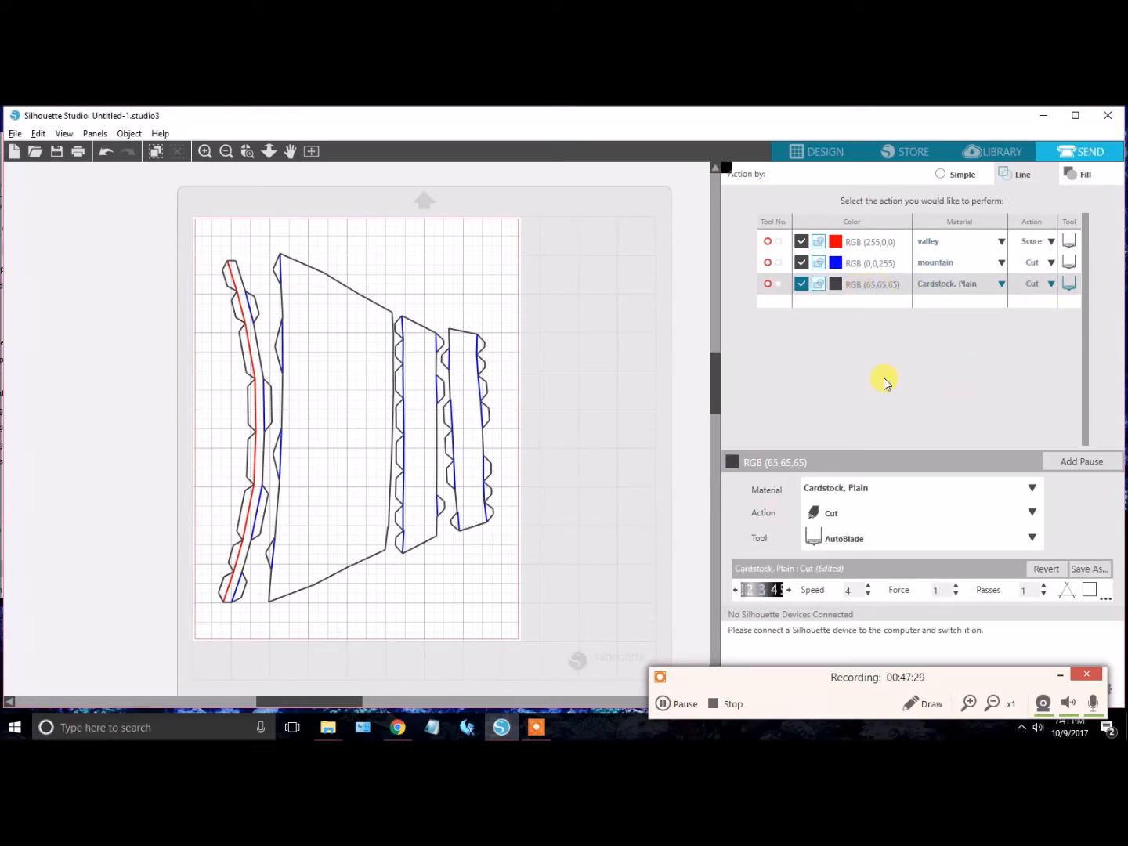
click(791, 593)
click(868, 588)
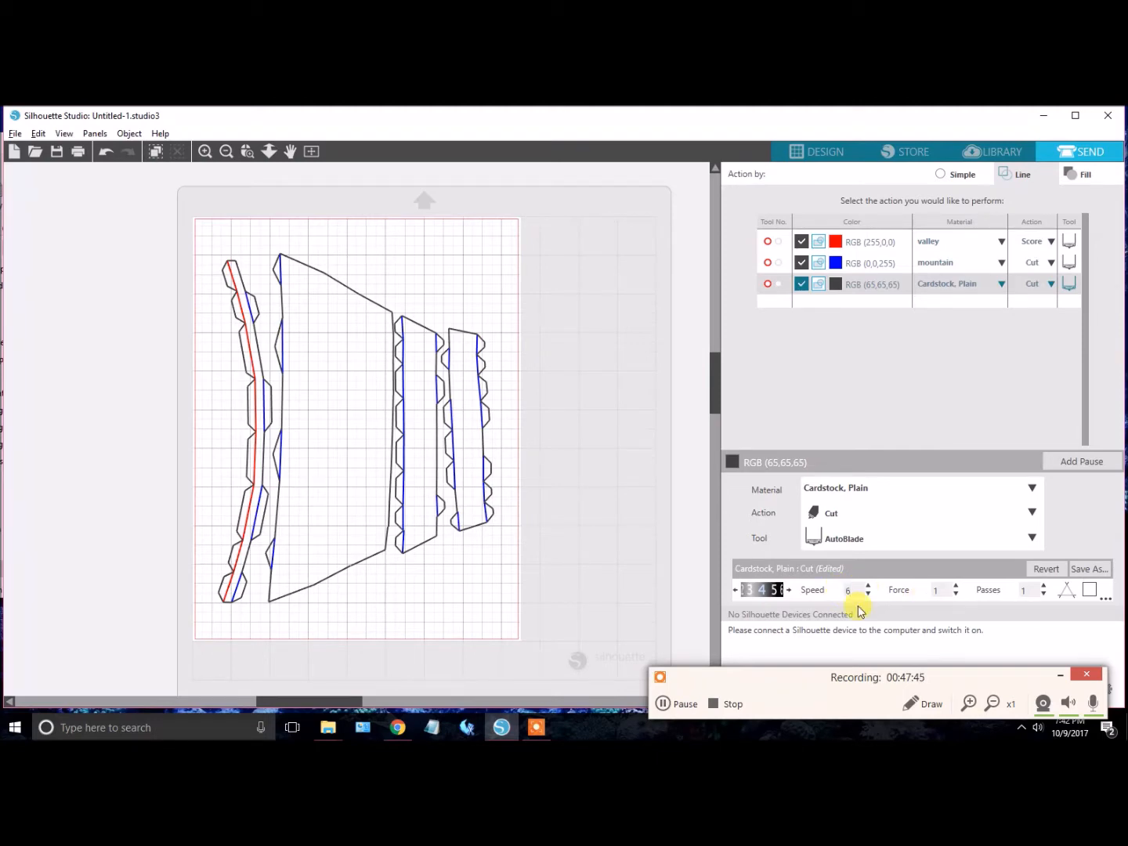
click(932, 589)
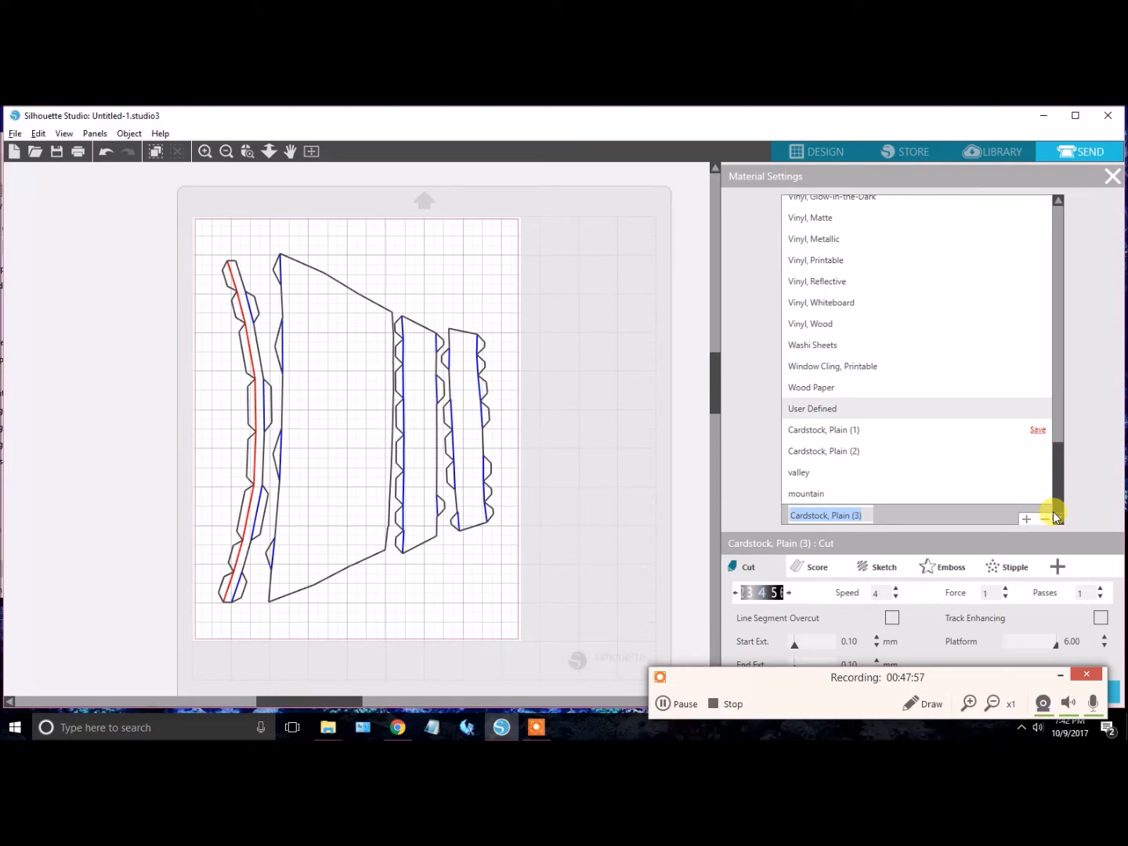
Save the dark gray lines' settings as a user-defined material named cut and return to the line actions.
text(cut)
key(Return)
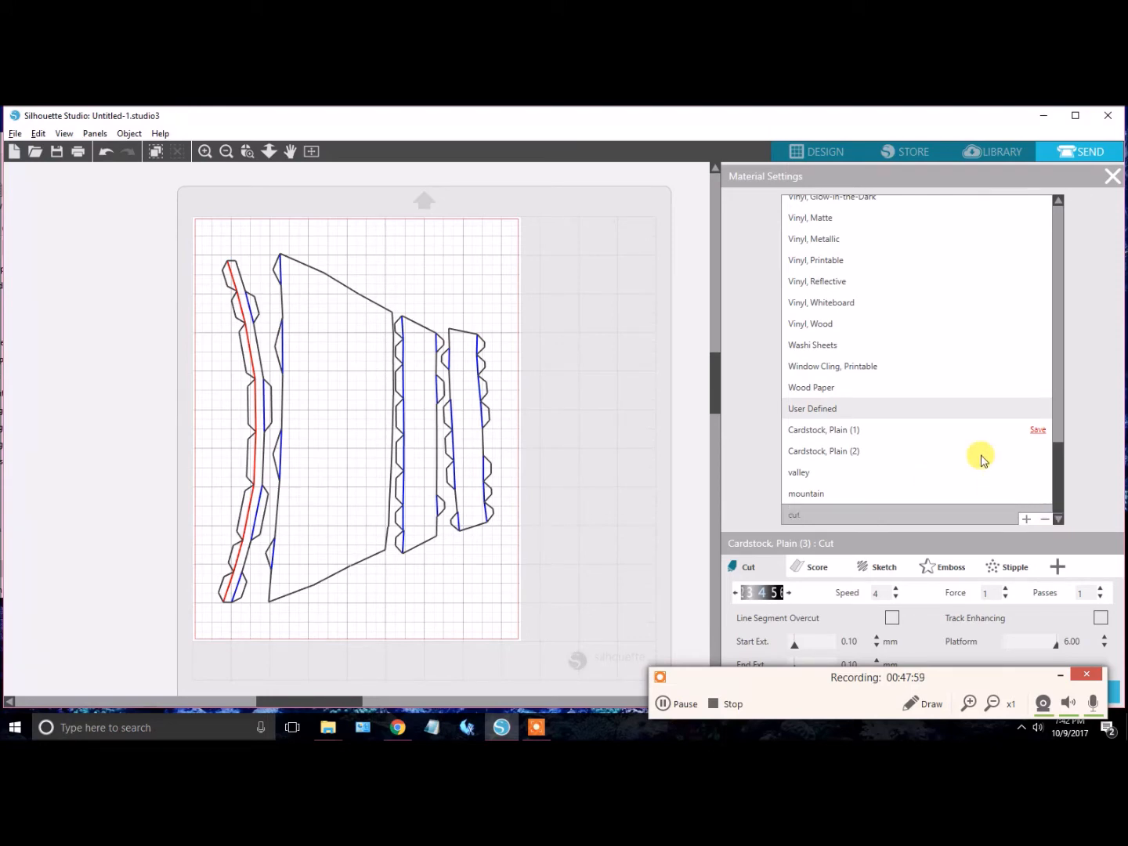
click(1111, 172)
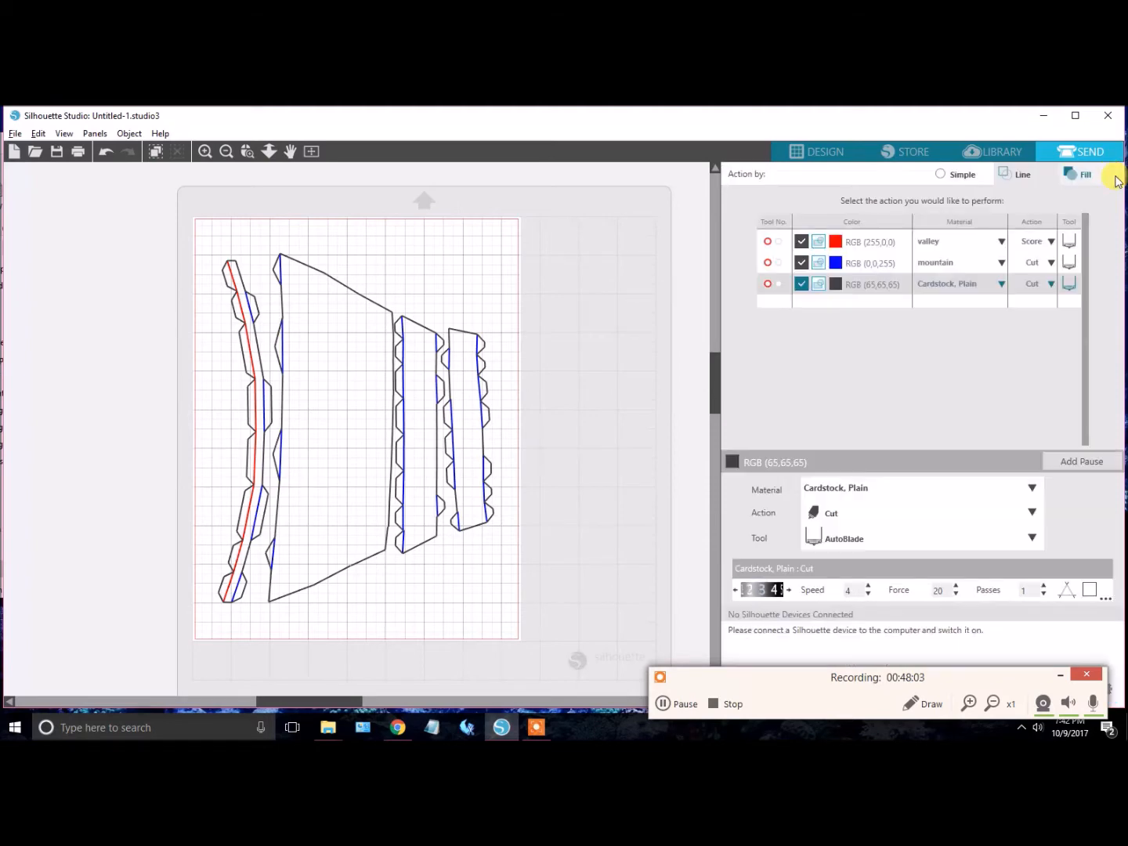
Assign the user-defined cut material to the dark gray RGB (65,65,65) lines.
click(1001, 286)
click(1064, 318)
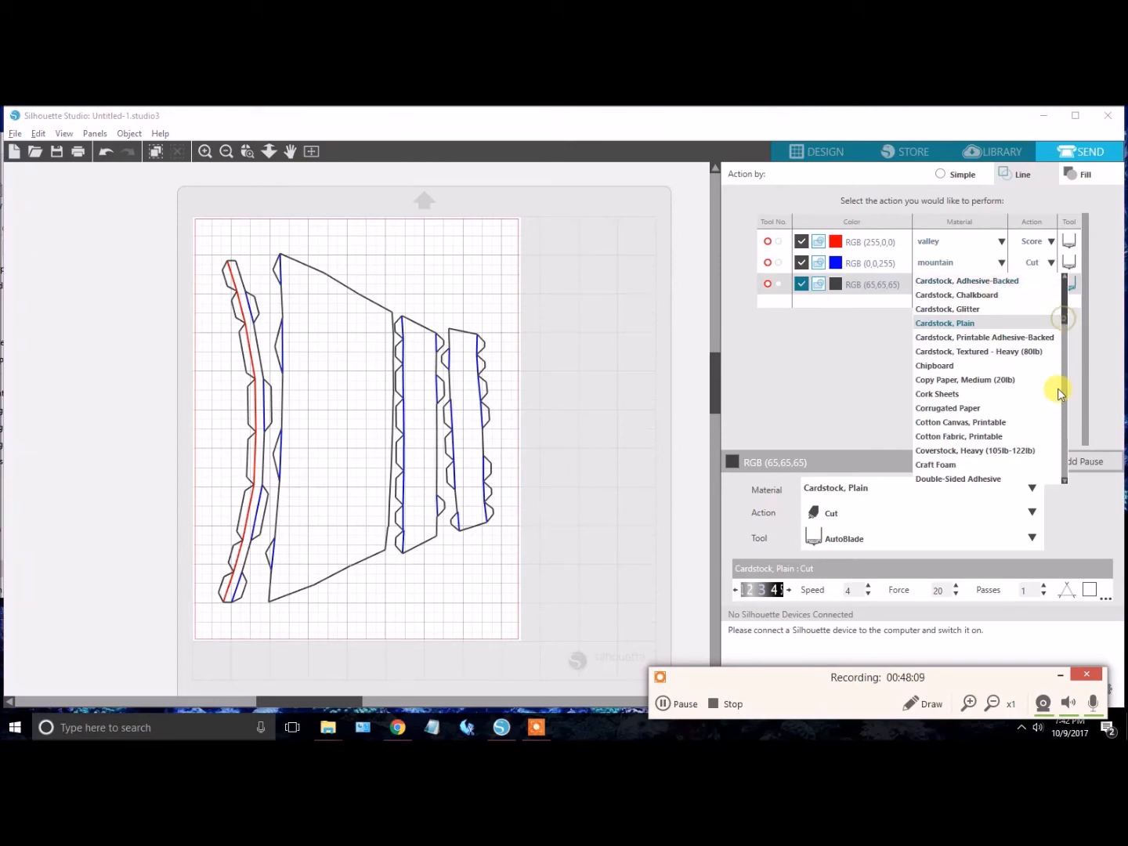
scroll(1062, 478, down, 15)
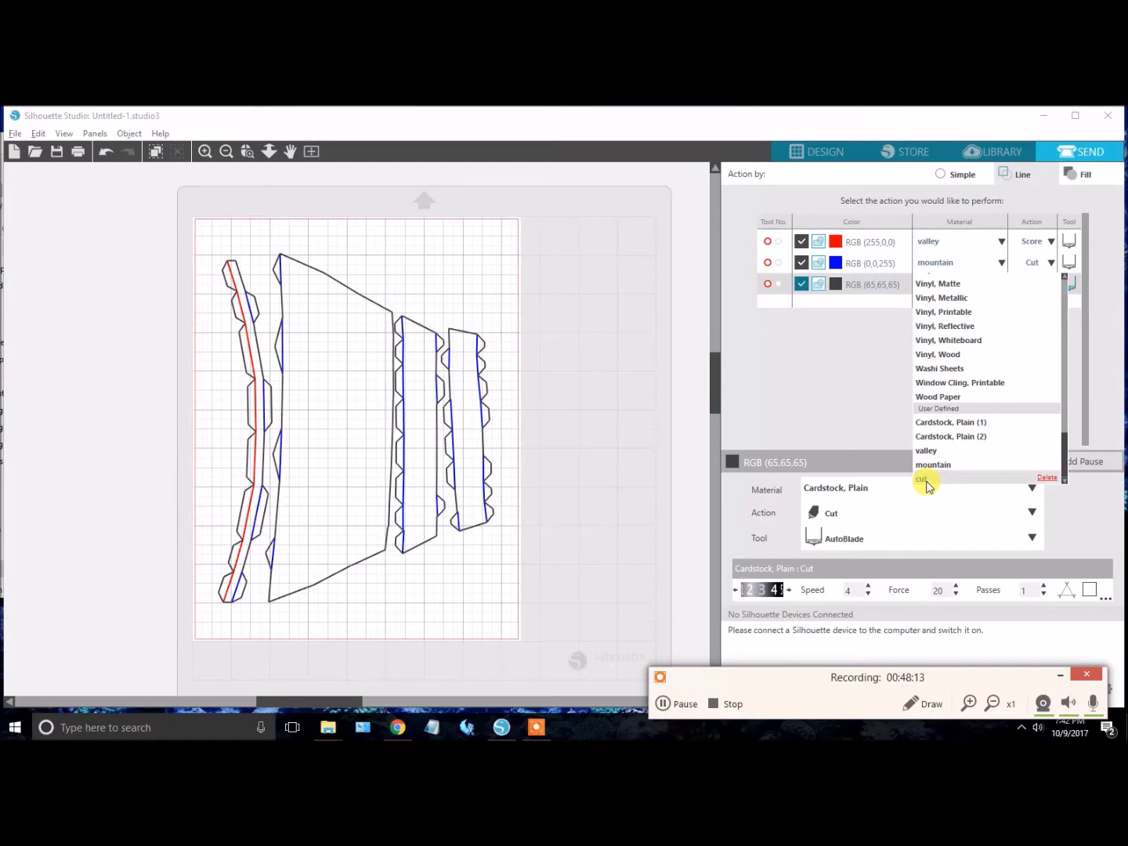
click(924, 479)
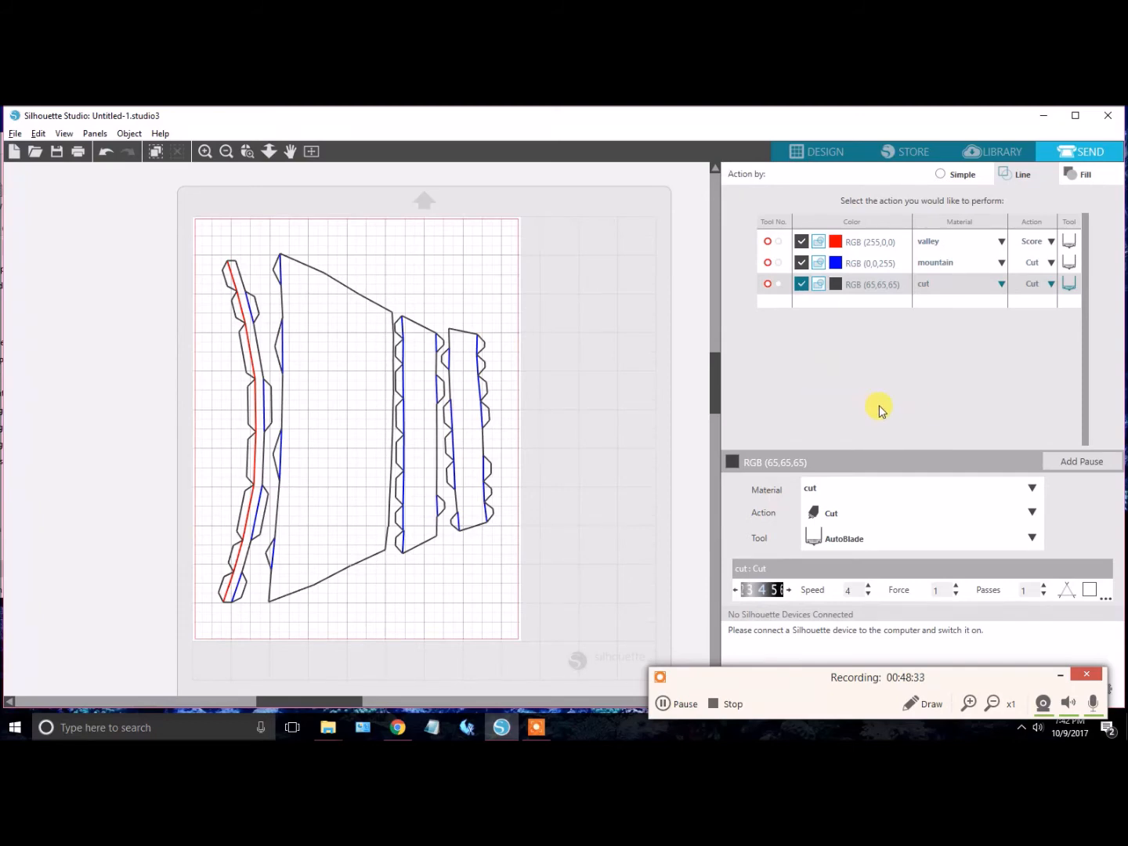
Change the action of the blue RGB (0,0,255) mountain lines to Score.
click(835, 268)
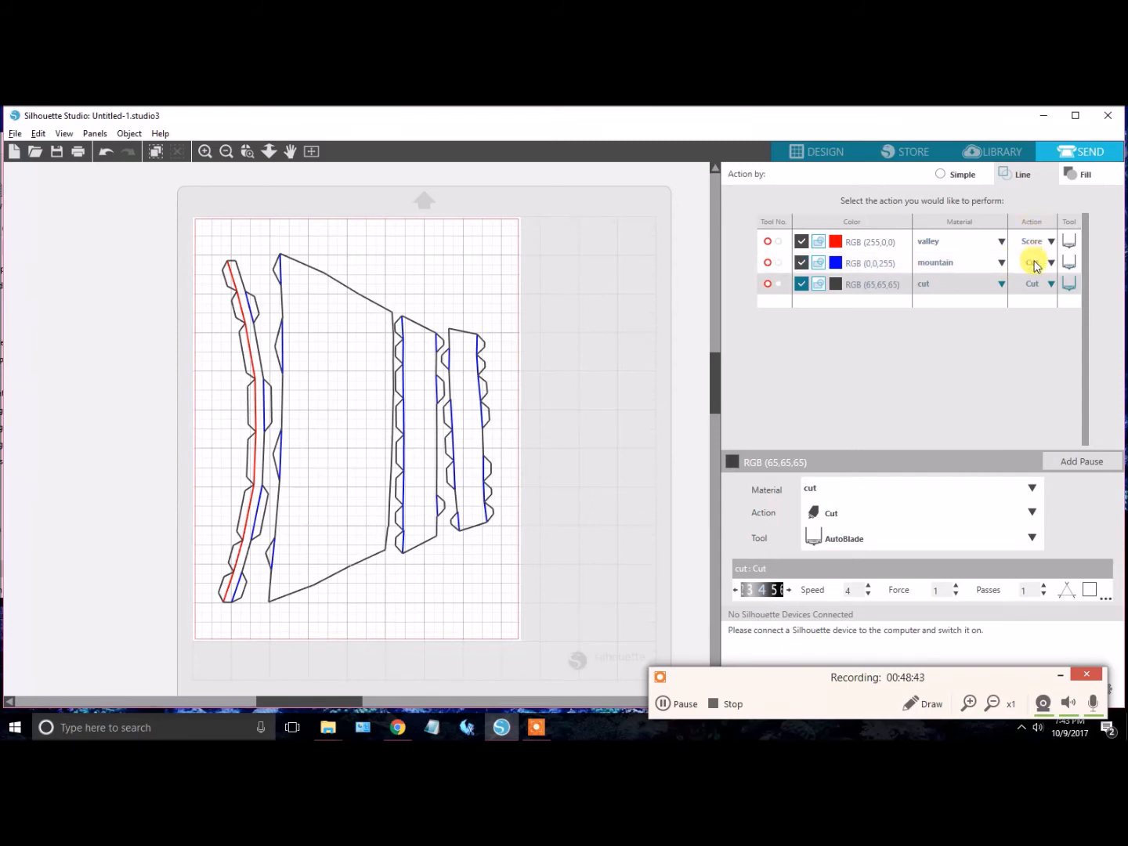
click(867, 269)
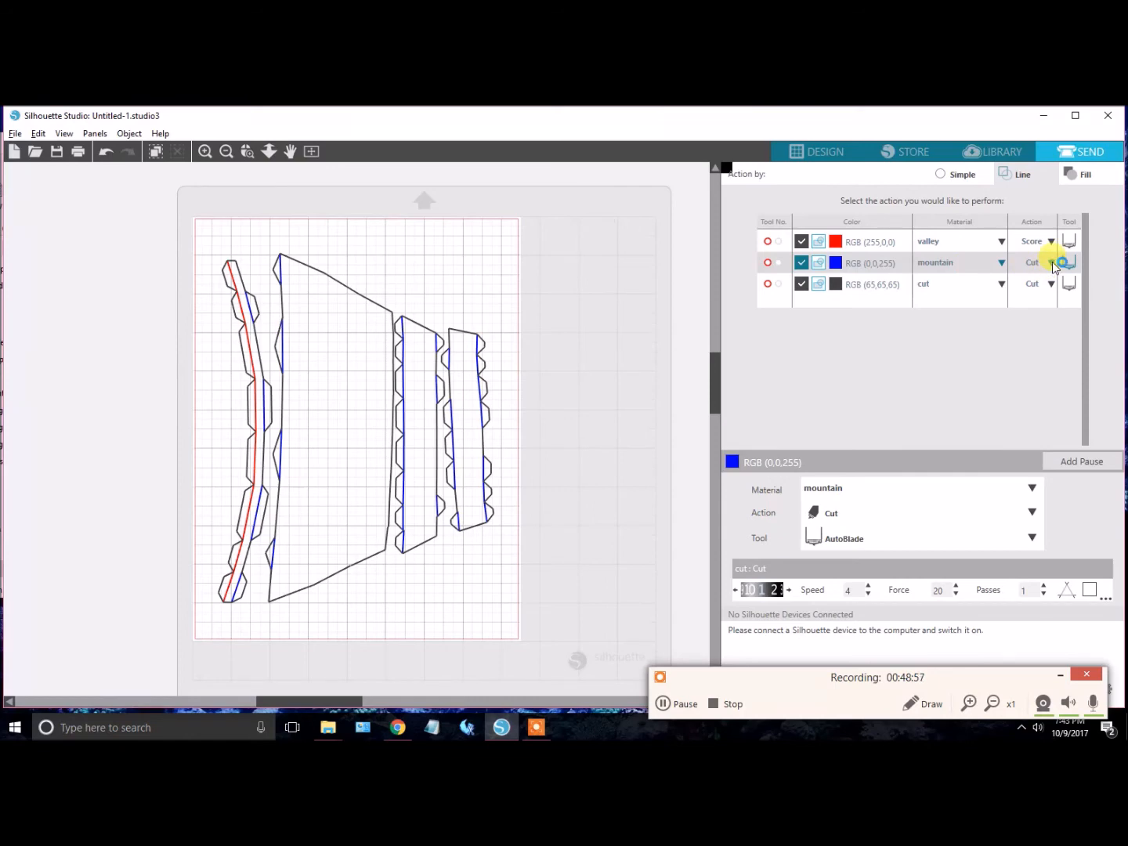
click(1052, 261)
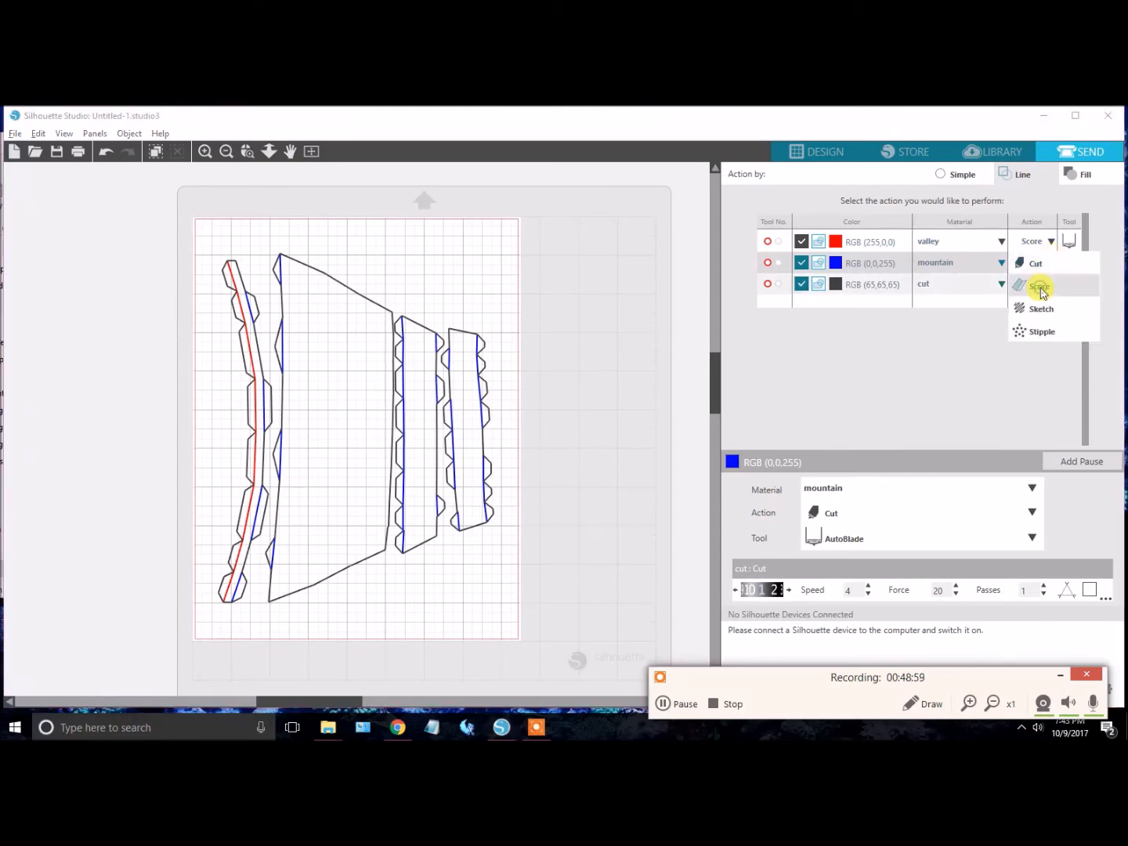
click(1040, 289)
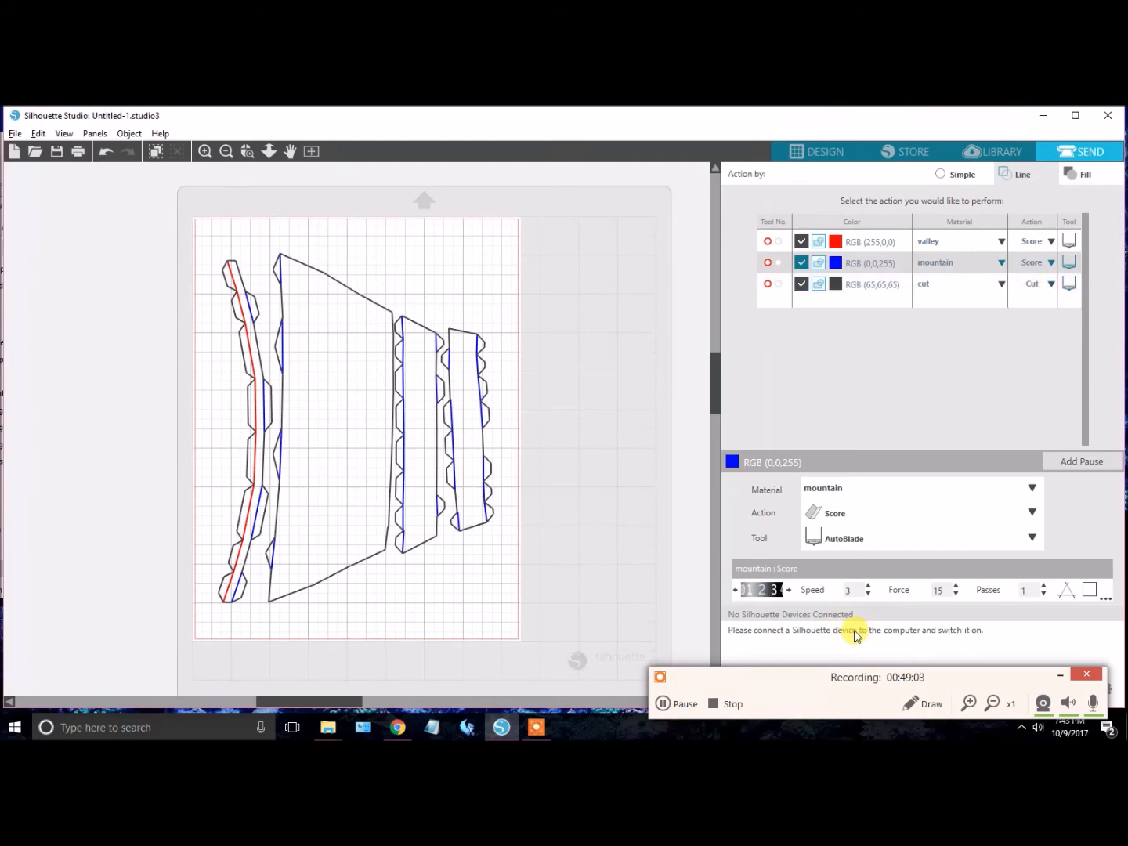
Set the mountain material's score settings to force 1 and blade depth 1, and save them.
double_click(936, 588)
click(1019, 643)
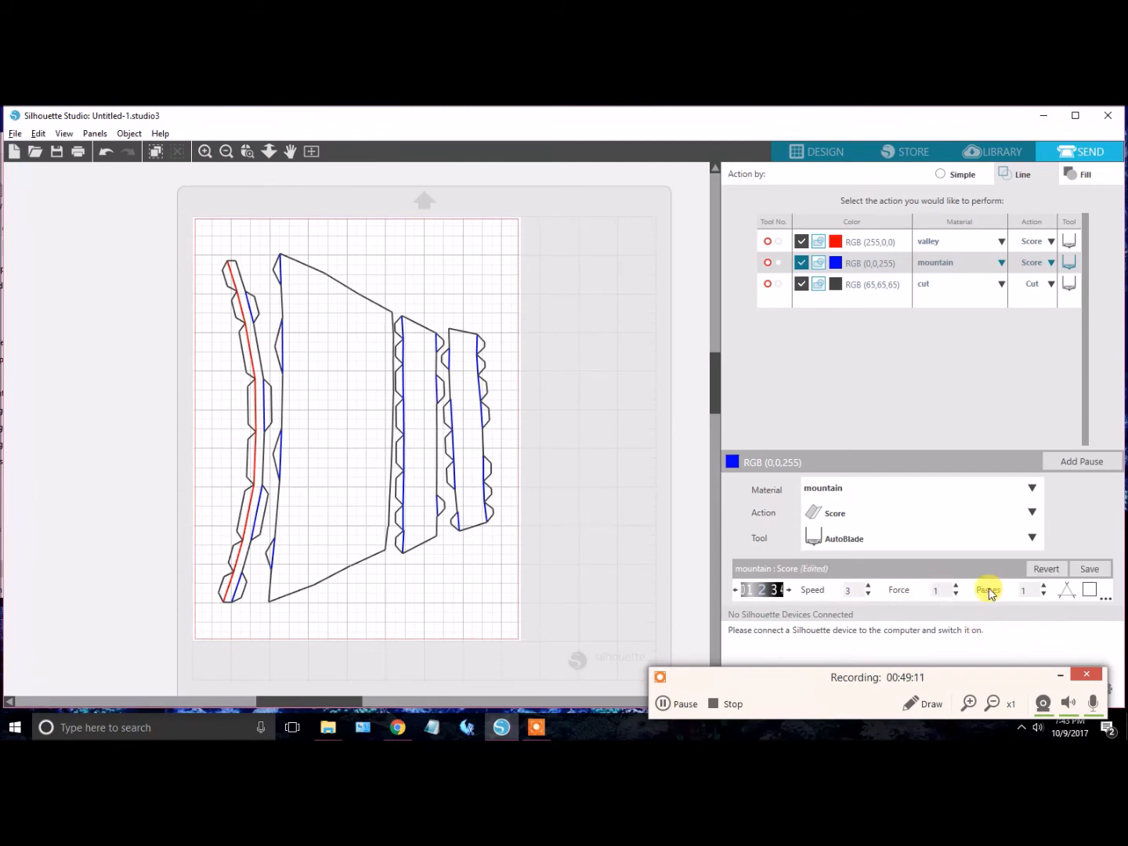
click(737, 593)
click(1097, 571)
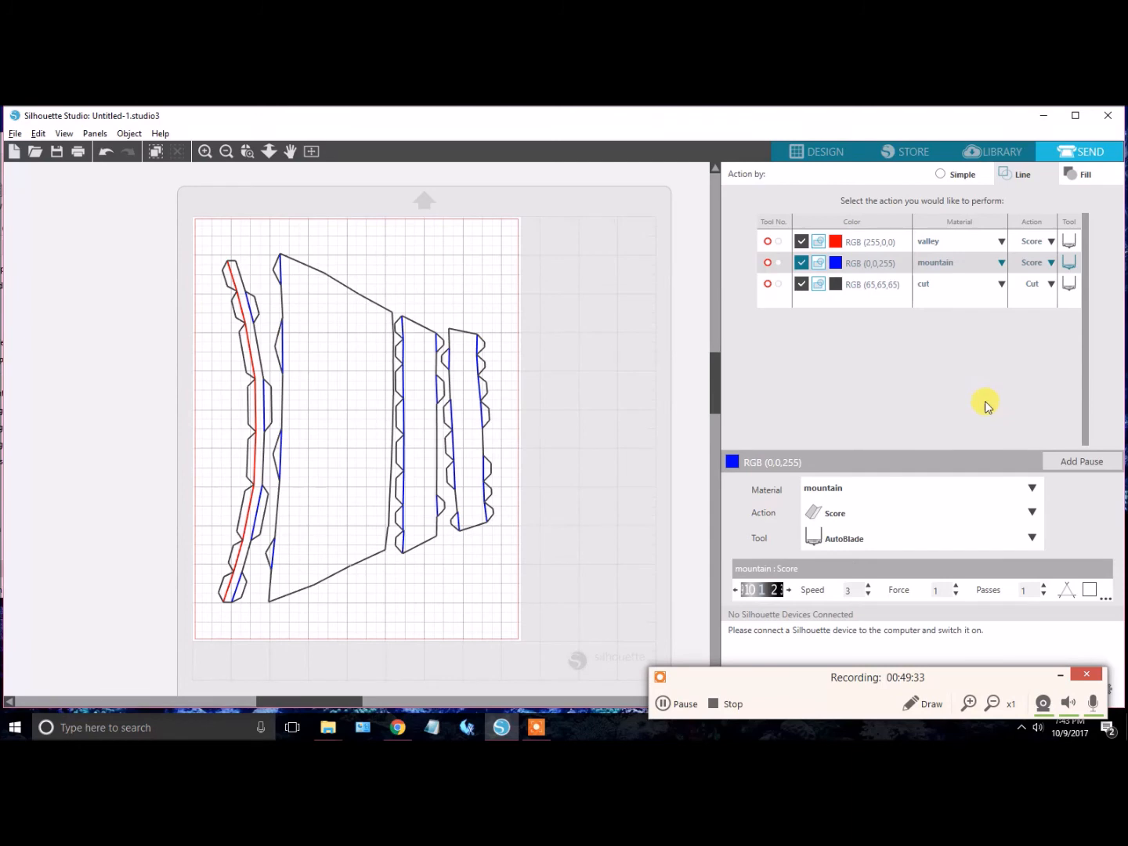
Review the blade depth, speed, force and passes set for the dark gray RGB (65,65,65) cut lines.
click(1060, 675)
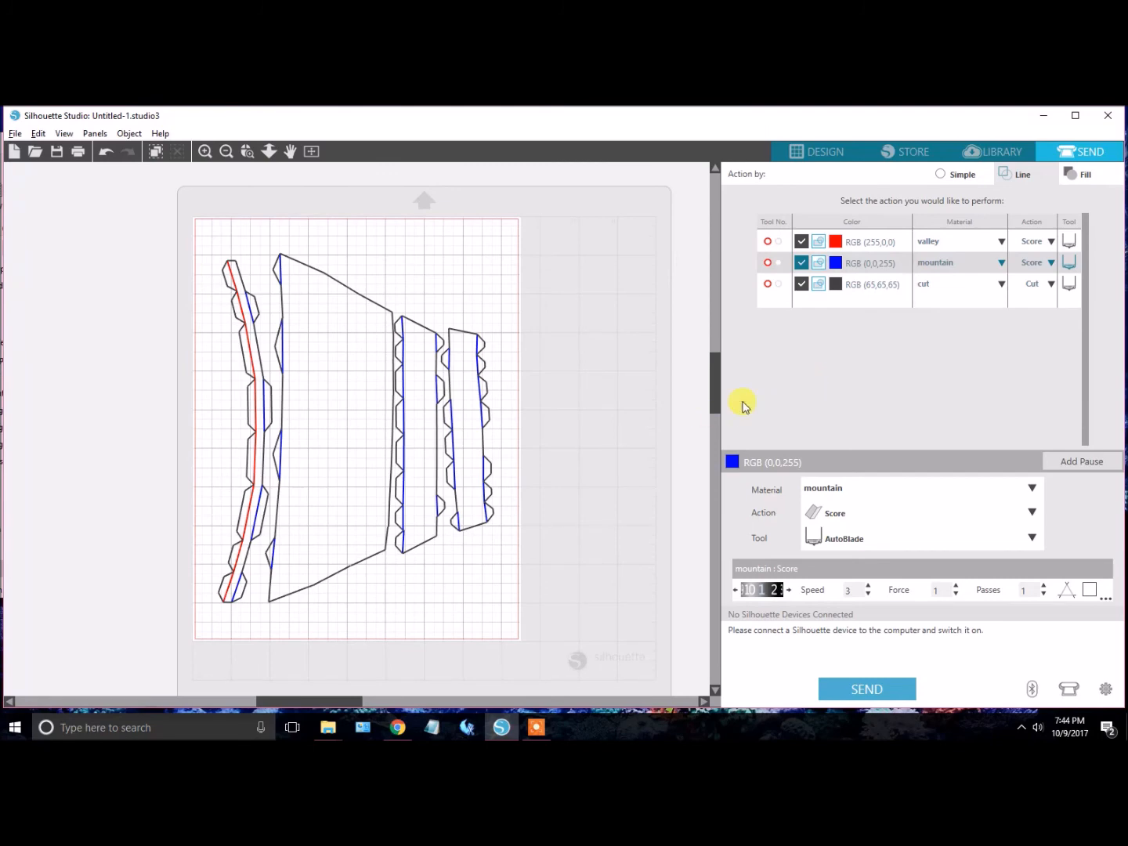
click(800, 284)
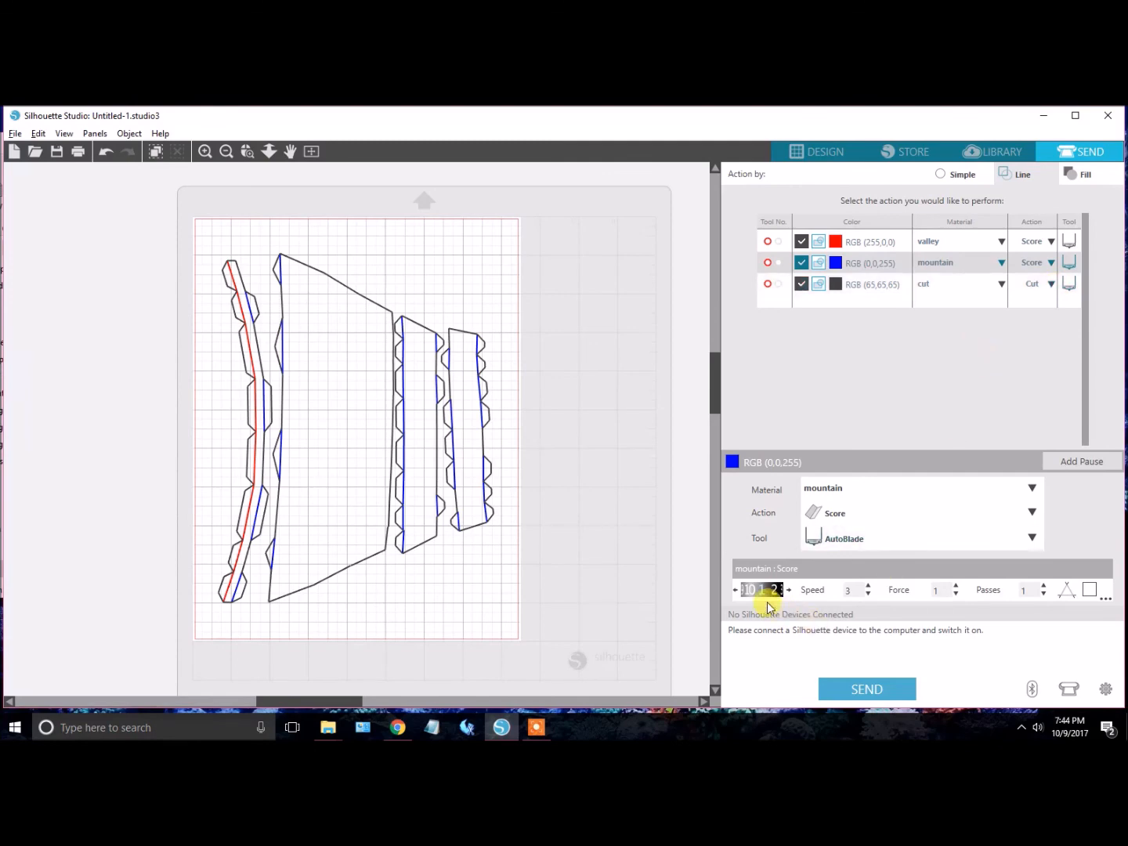
click(867, 285)
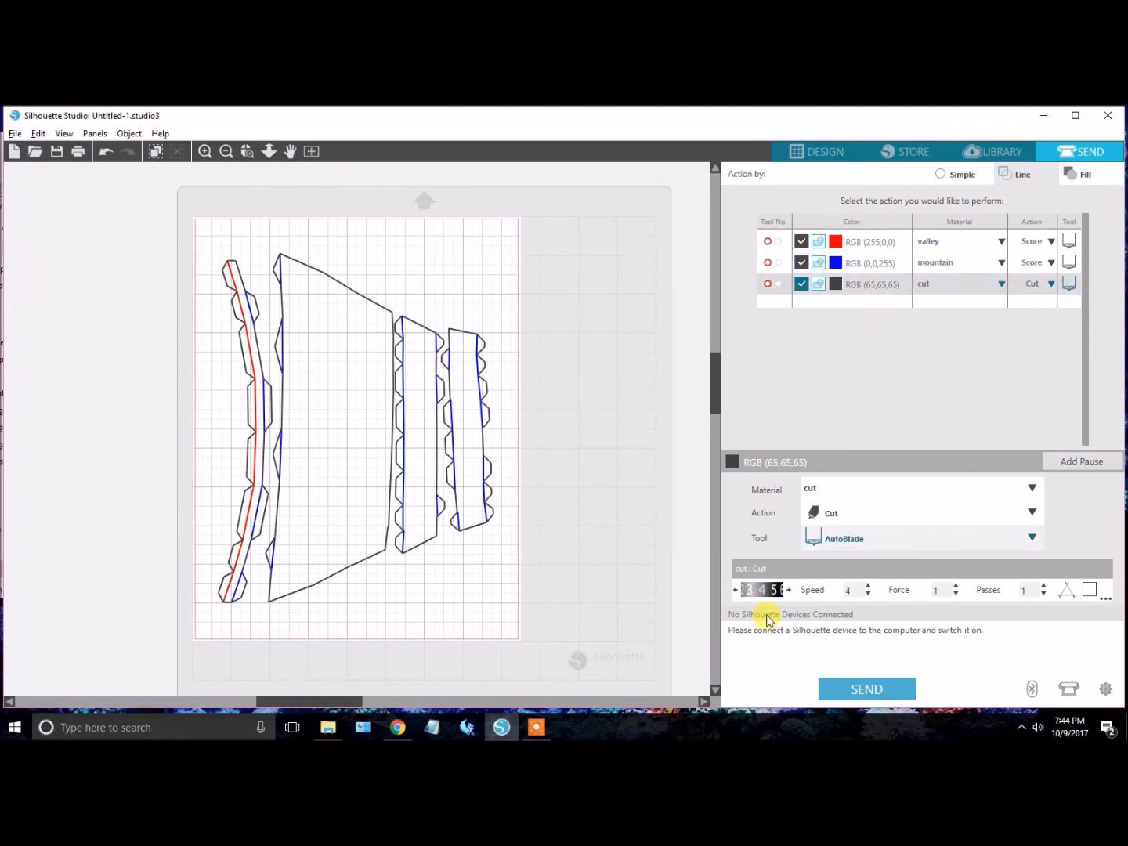